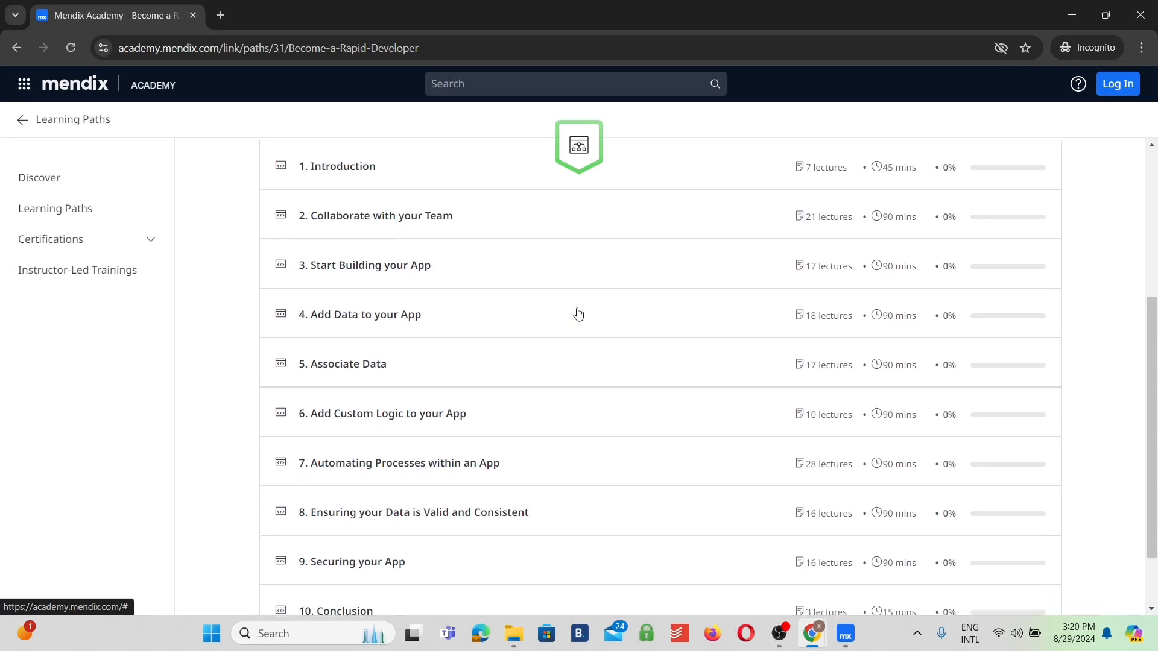
Review the learning path modules and the YouTube video's chapter list, and open the linked video on creating a Mendix account.
scroll(578, 313, down, 1)
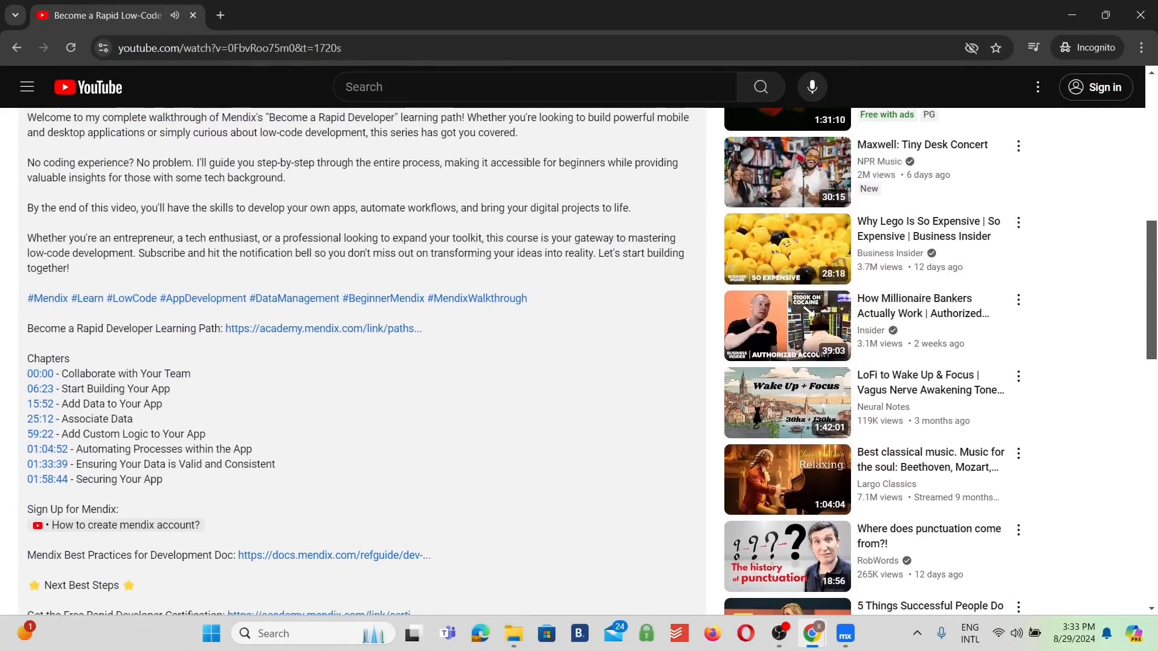
scroll(359, 366, down, 2)
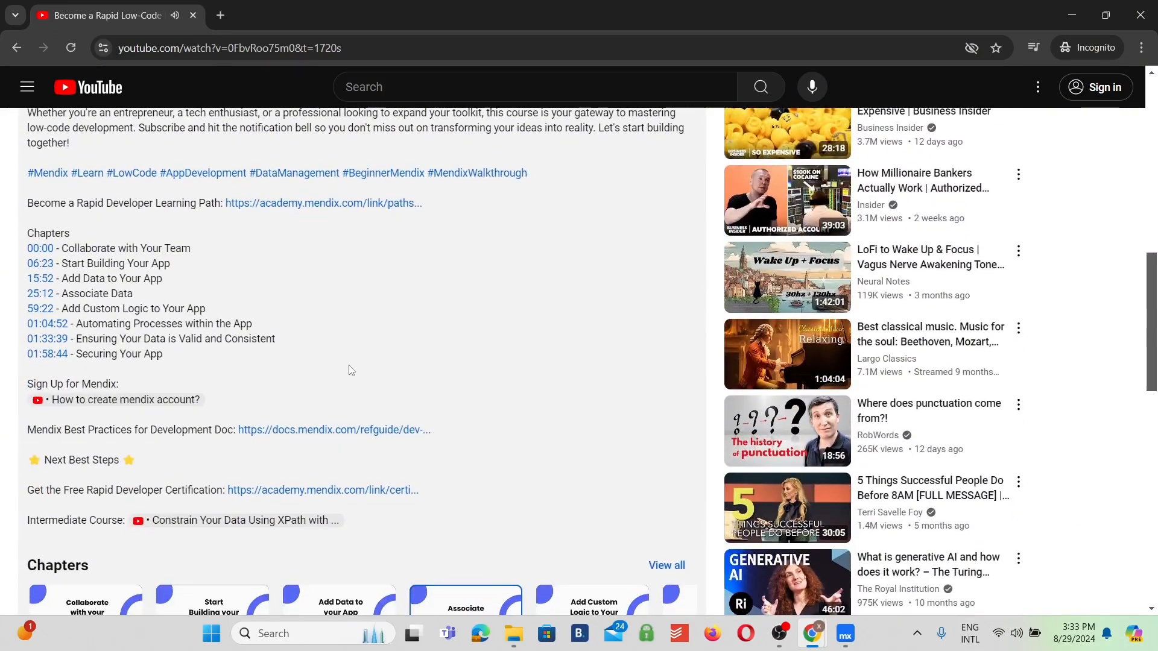
click(167, 400)
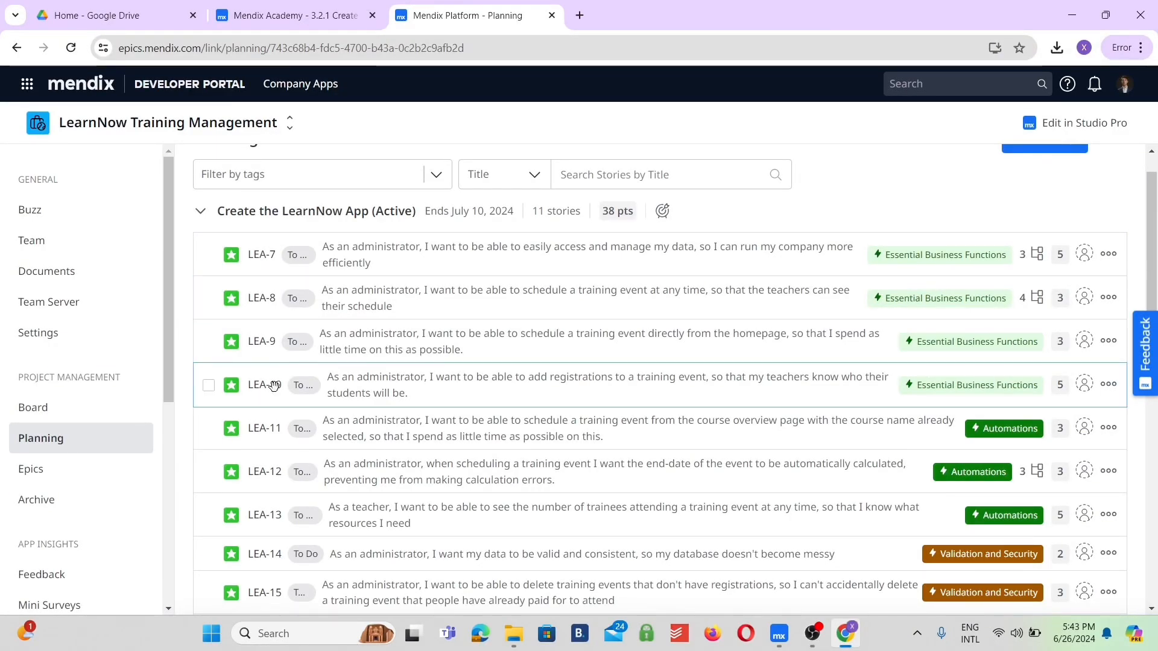
Open the Scrum board of LearnNow Training Management in the Mendix Developer Portal and move story LEA-7 from To Do to In Progress.
click(83, 420)
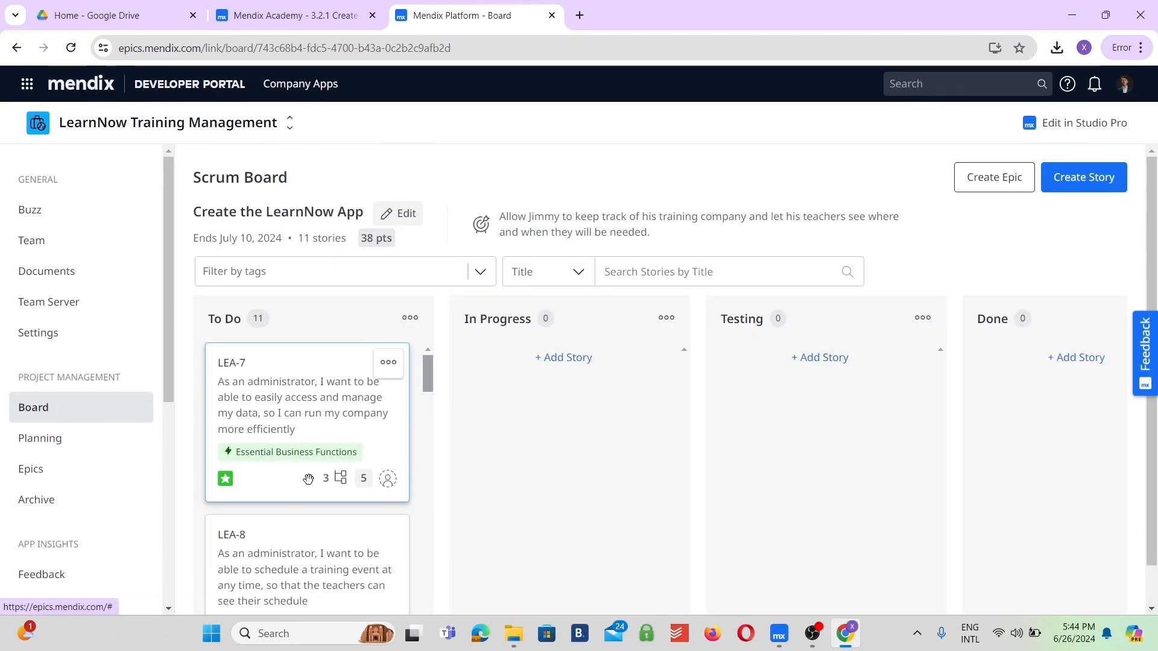
scroll(424, 515, down, 1)
scroll(424, 514, up, 1)
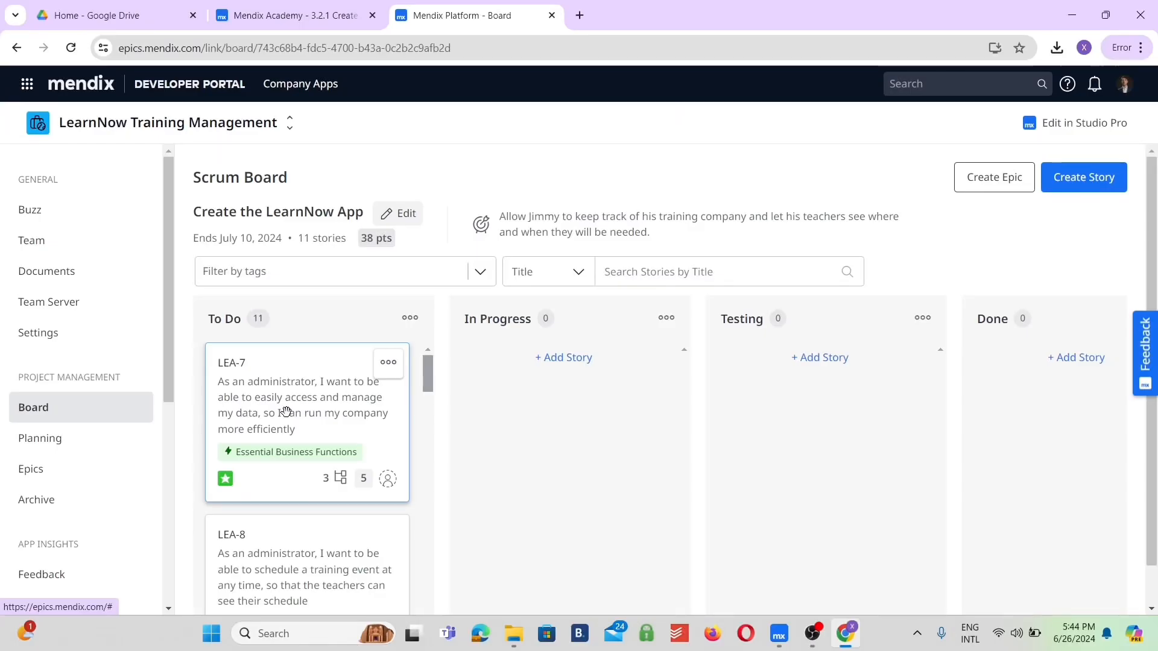
drag(286, 412, 542, 421)
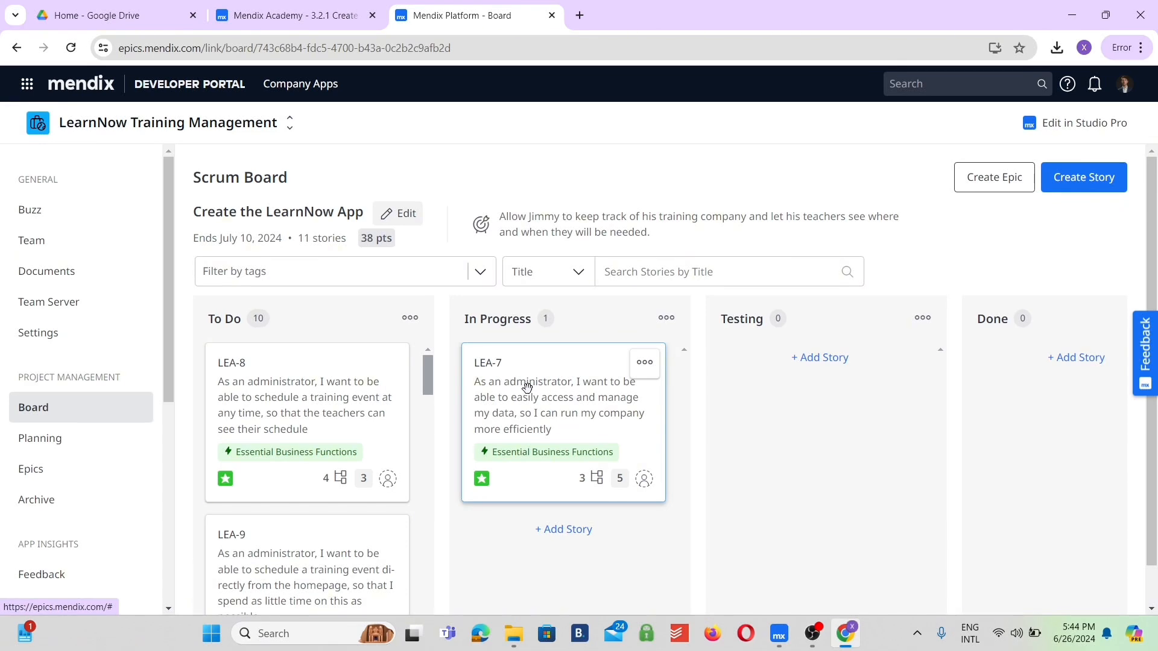
Open story LEA-7 and examine its description, assignee, tasks and status options.
click(522, 387)
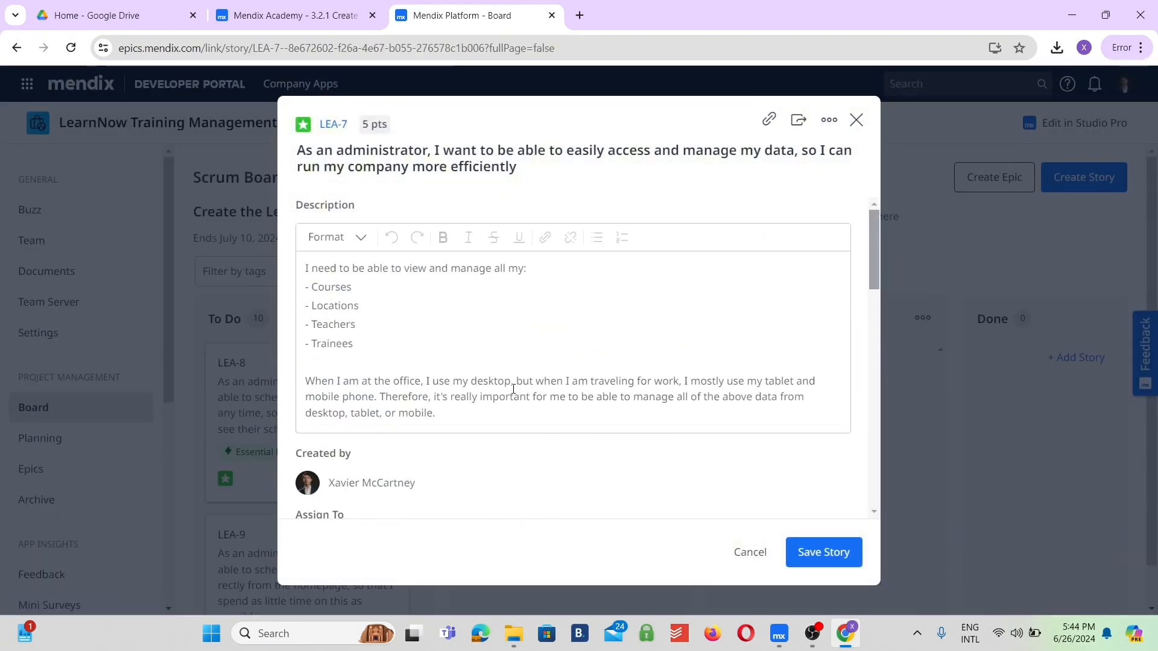
scroll(513, 389, down, 3)
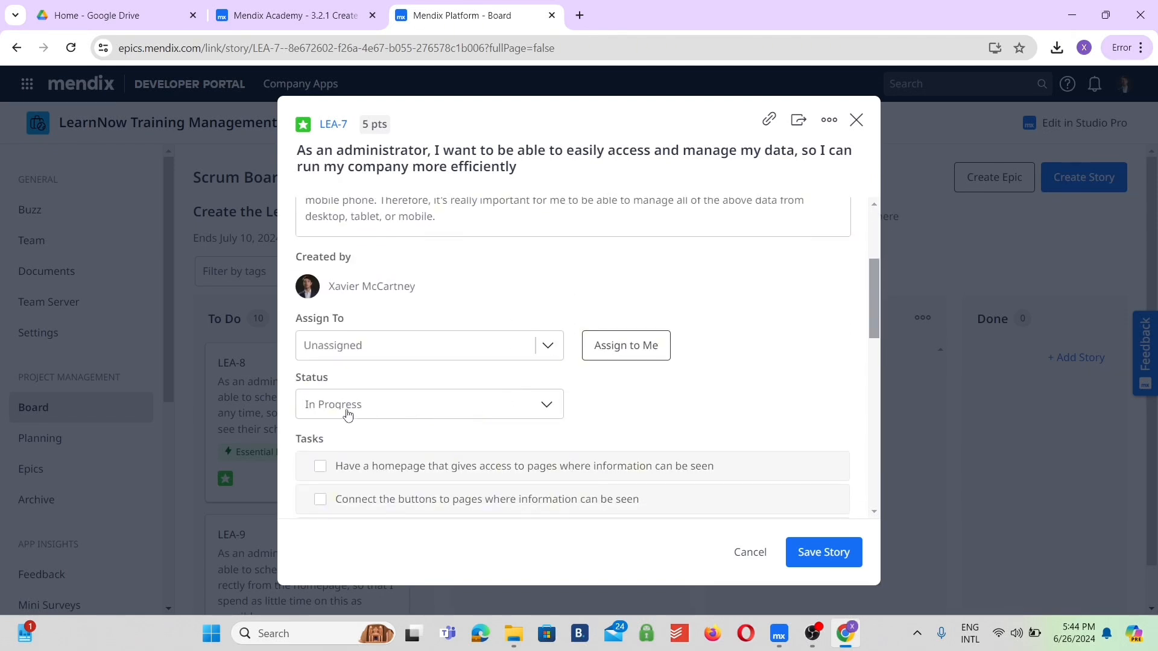
click(542, 407)
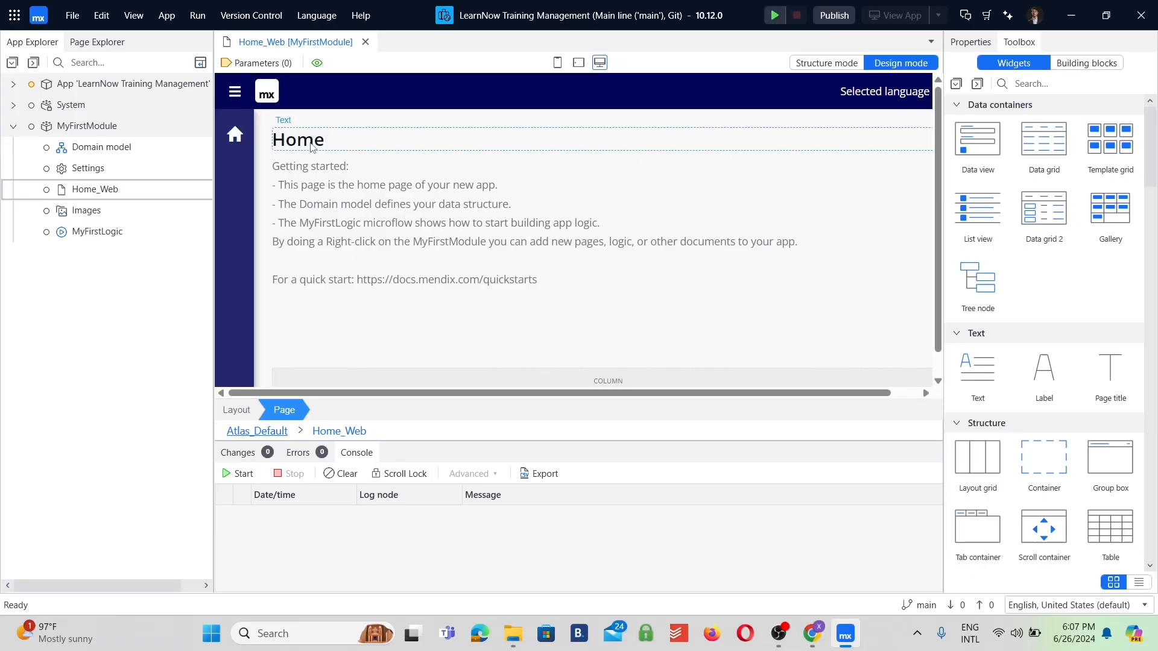
In Mendix Studio Pro, change the caption of the Home_Web page's "Home" heading to "LearnNow Training Management".
double_click(299, 139)
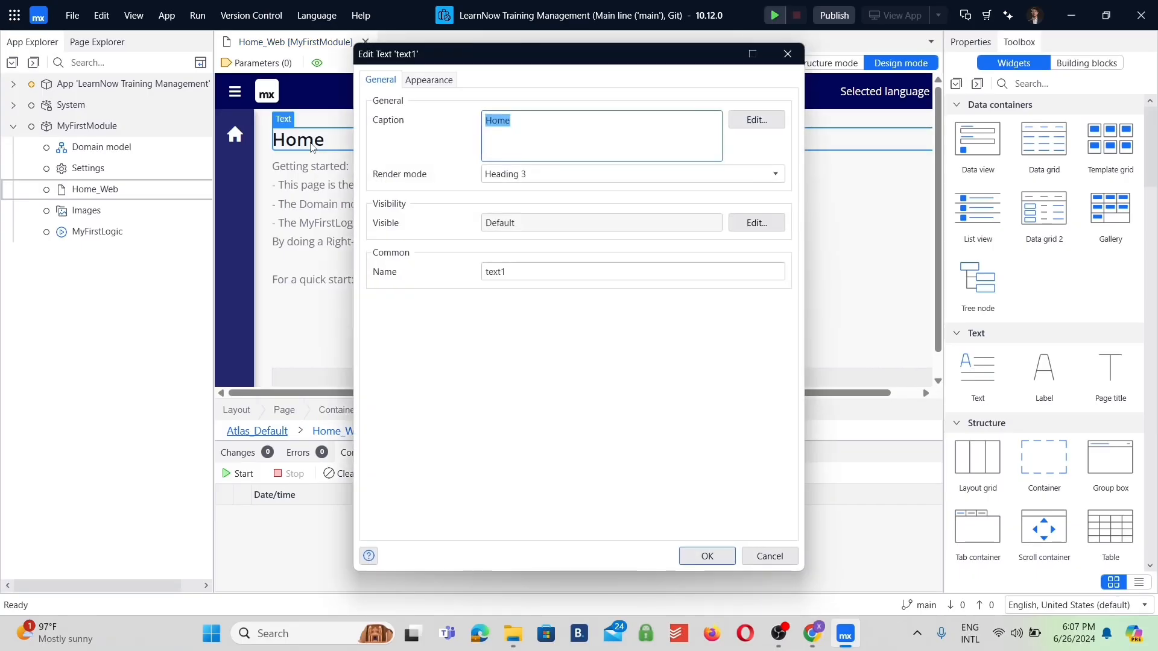
text(Learn)
key(BackSpace)
text(Now Training)
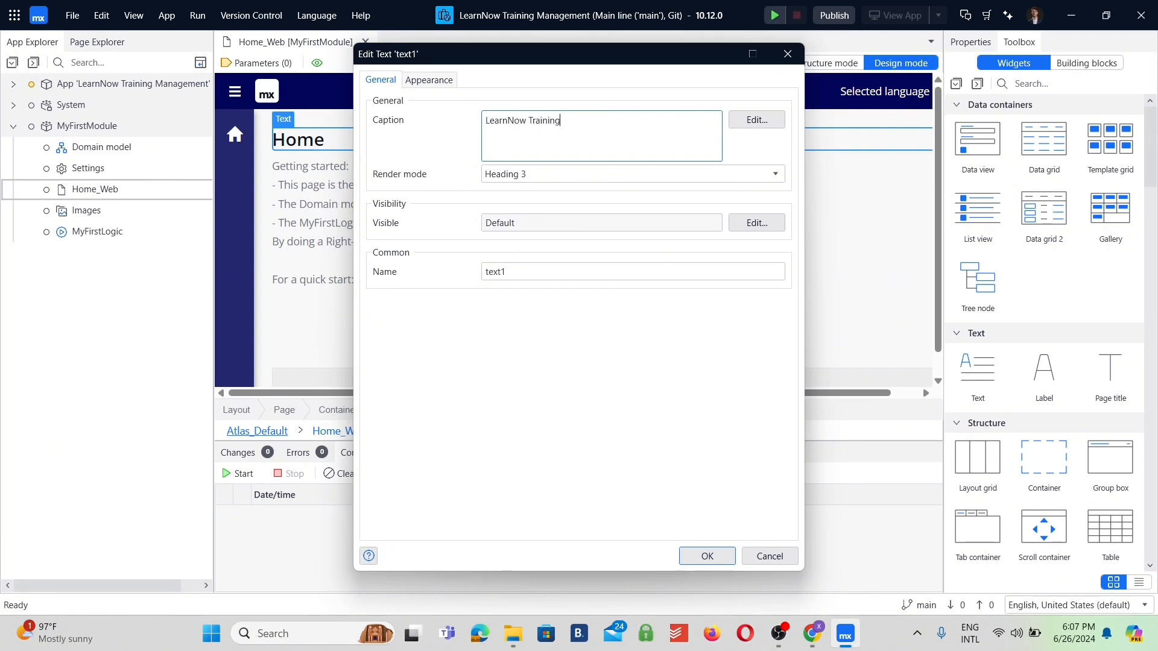
text( Management)
click(706, 554)
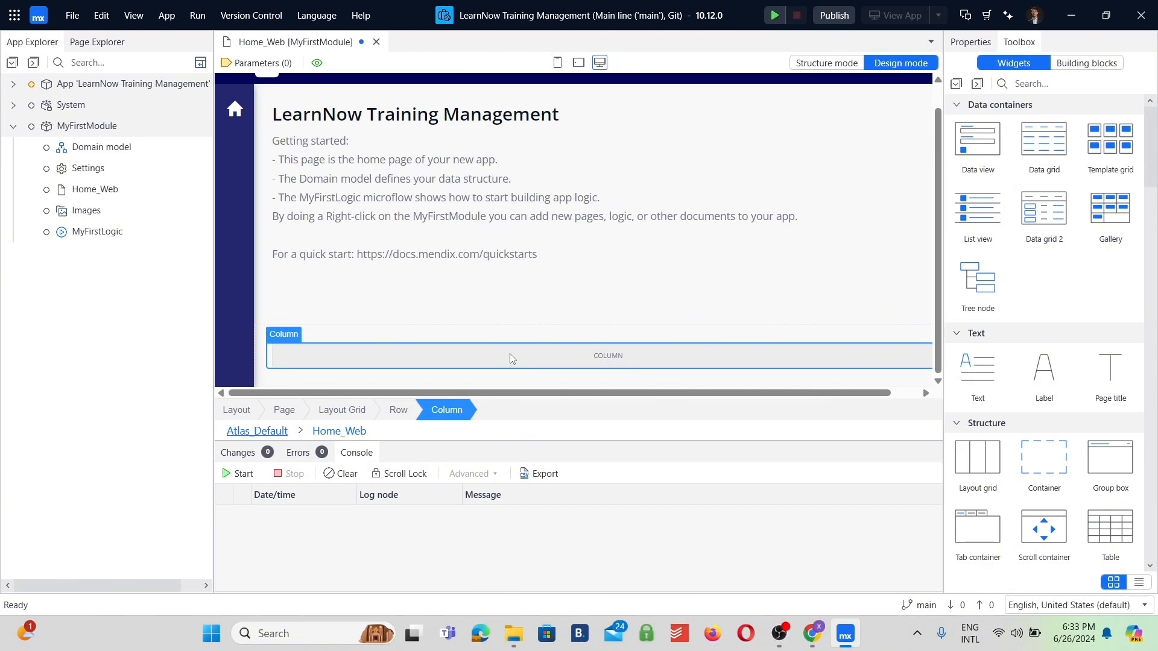
Add three more columns to the empty layout grid row beneath the introductory text, making four columns in total.
right_click(511, 358)
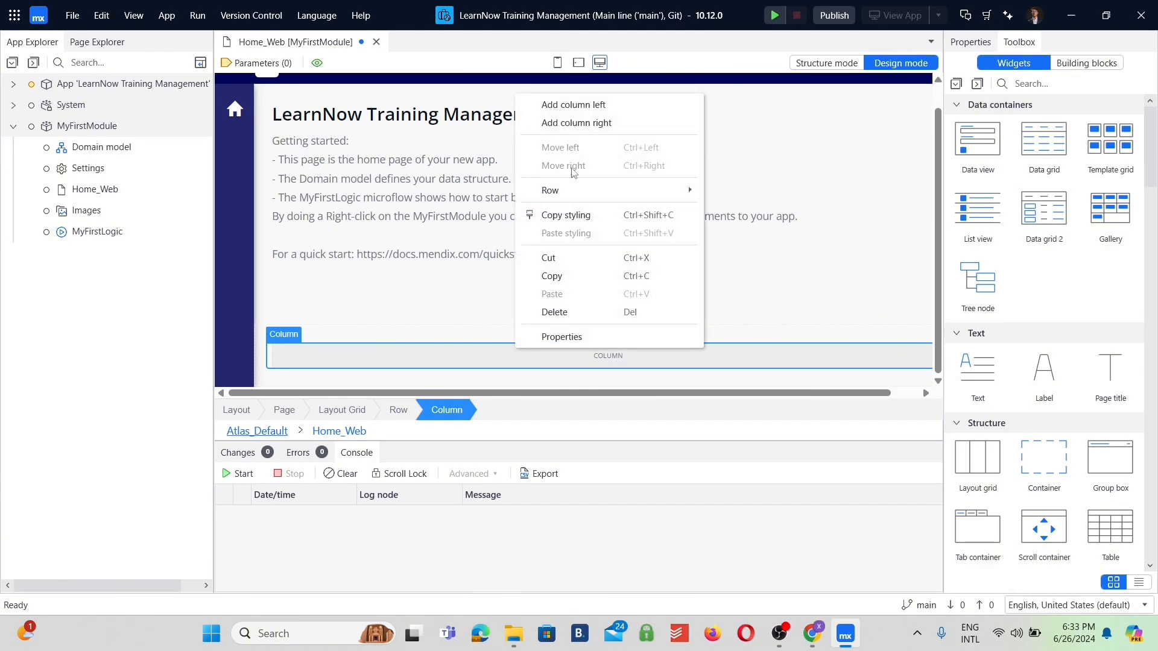
click(576, 122)
right_click(418, 357)
click(482, 121)
right_click(410, 355)
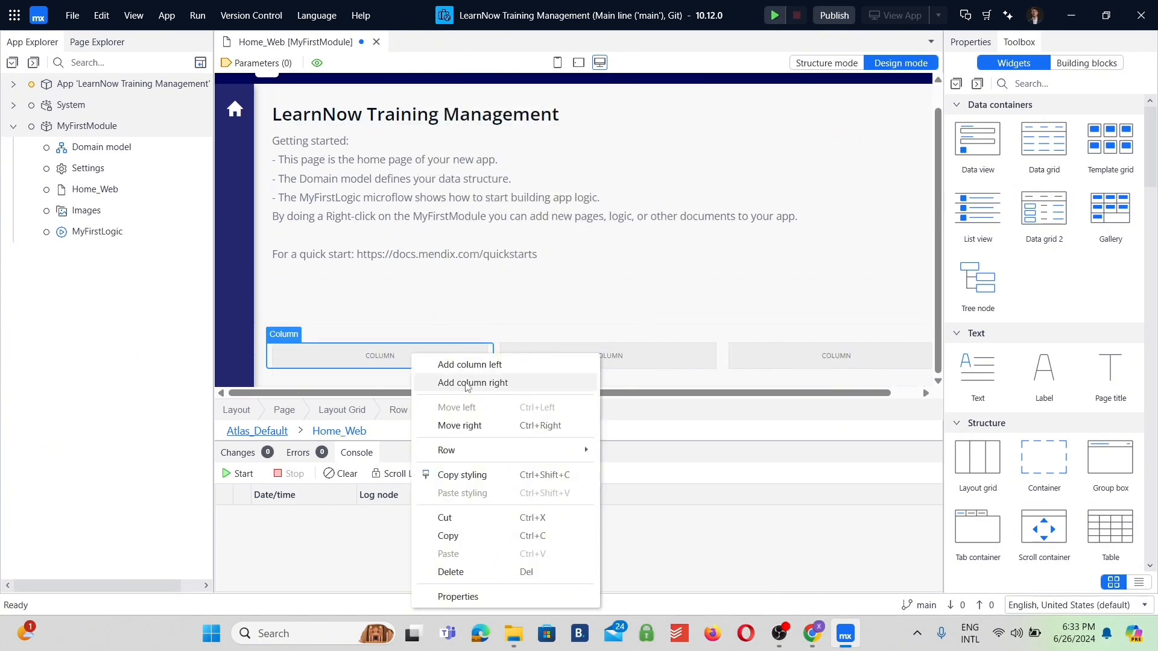
click(462, 380)
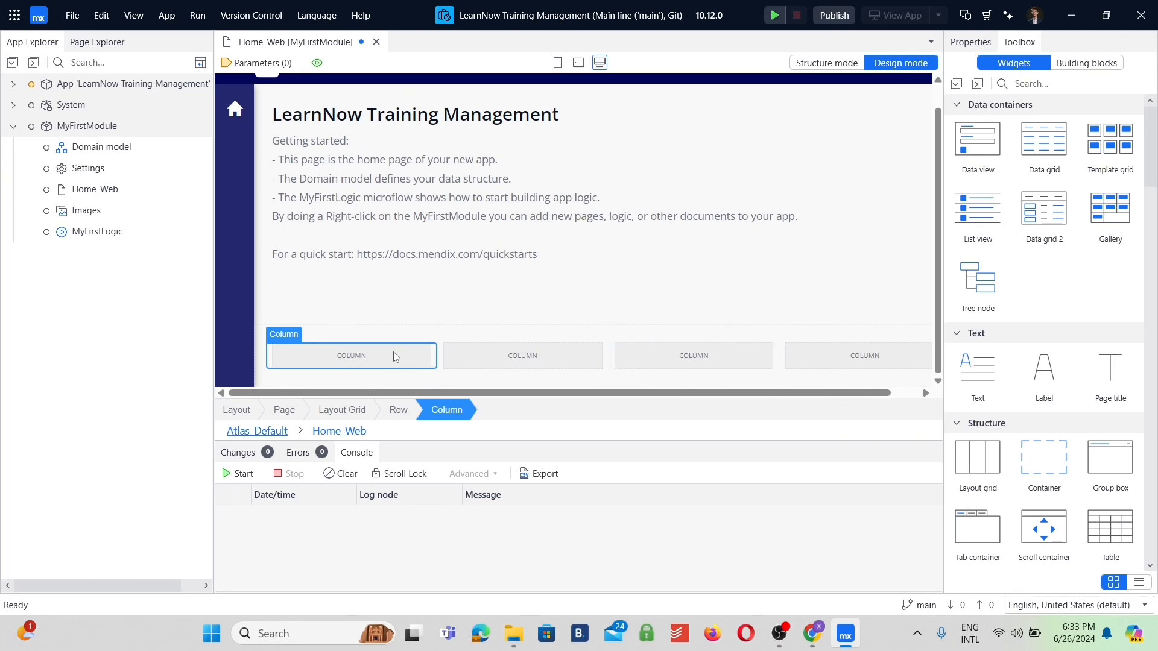
Set the first column's tablet width to Manual with a tablet size of 6.
double_click(358, 354)
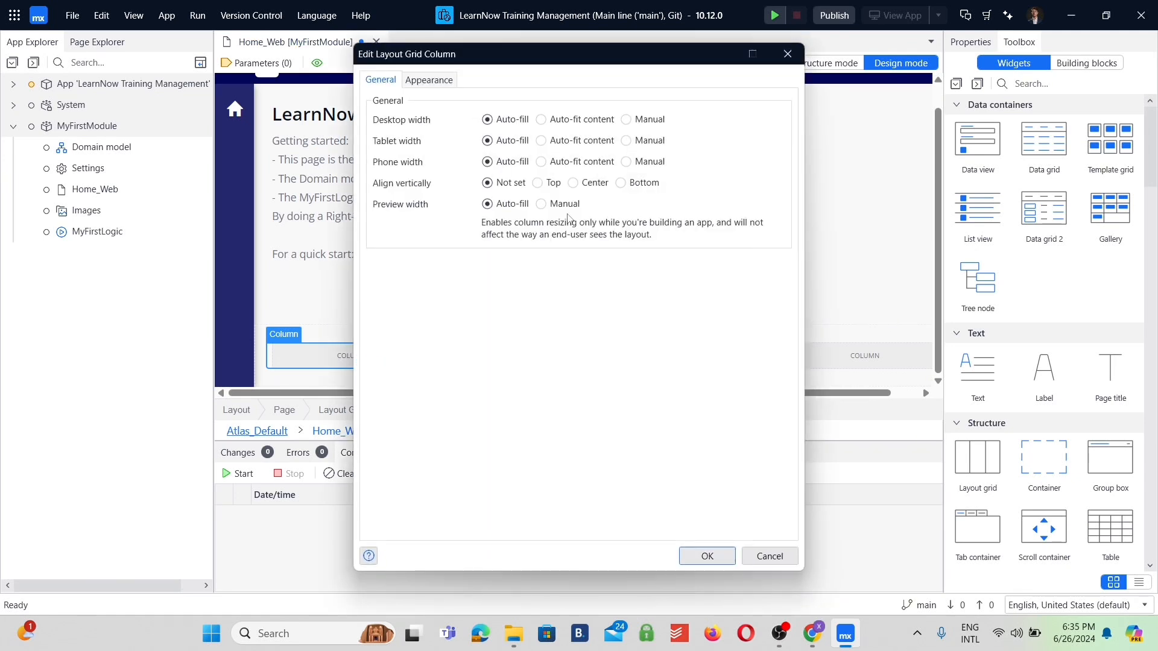
click(626, 140)
double_click(538, 165)
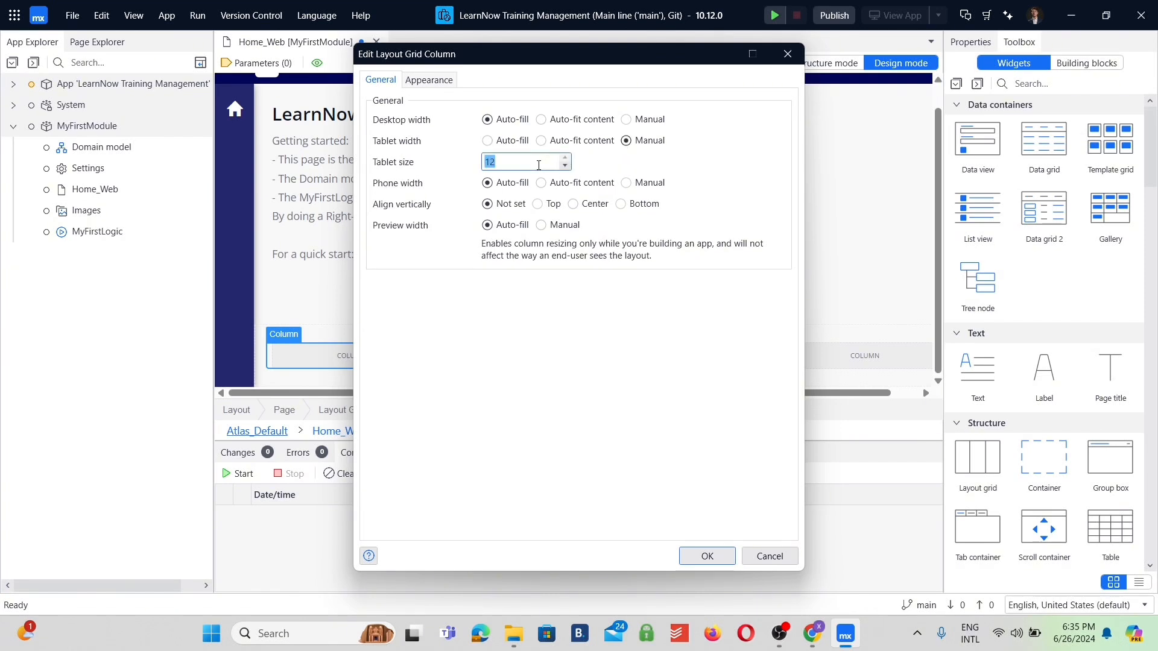
text(6)
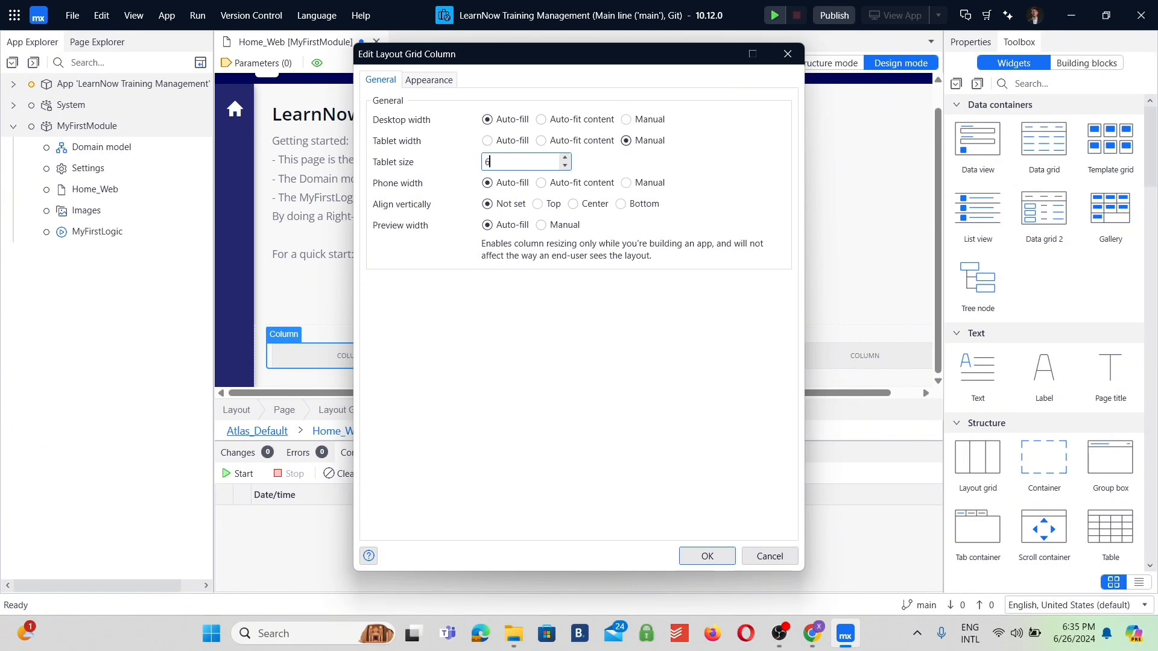
click(708, 557)
Set the second column's tablet width to Manual with a tablet size of 6.
double_click(543, 356)
click(626, 141)
double_click(536, 164)
text(6)
click(707, 556)
Set the third column's tablet width to Manual with a tablet size of 6.
double_click(694, 357)
click(626, 141)
double_click(531, 162)
text(6)
click(707, 556)
Set the fourth column's tablet width to Manual with a tablet size of 6, and check the page layout in tablet view.
double_click(865, 356)
click(627, 140)
double_click(525, 162)
text(6)
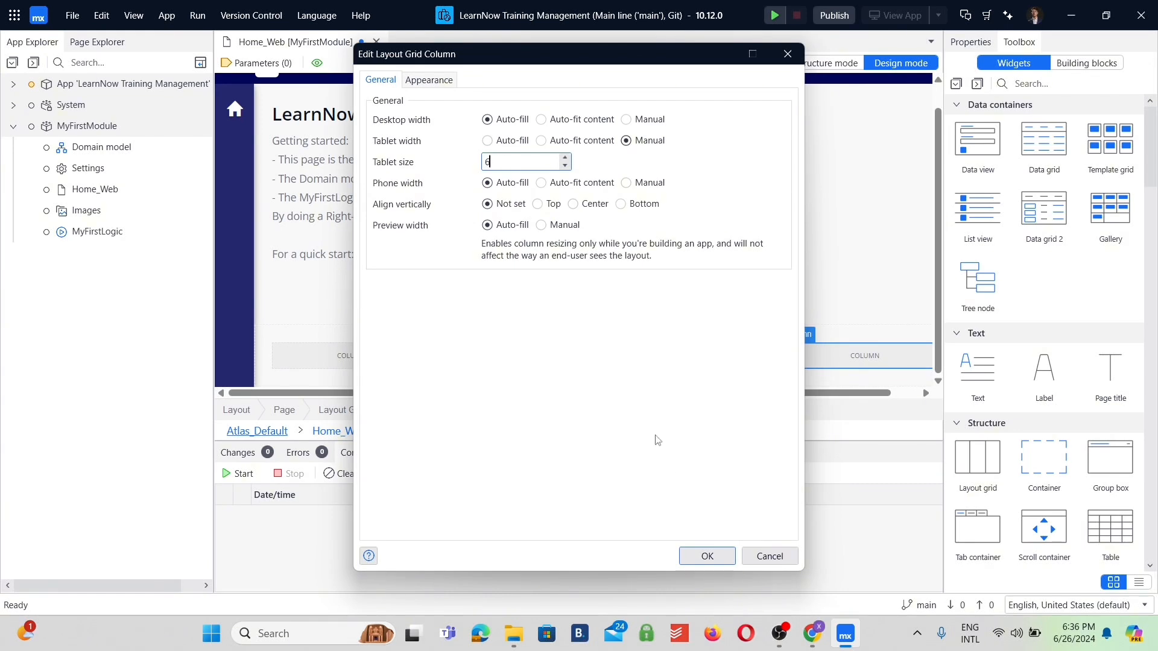
click(707, 556)
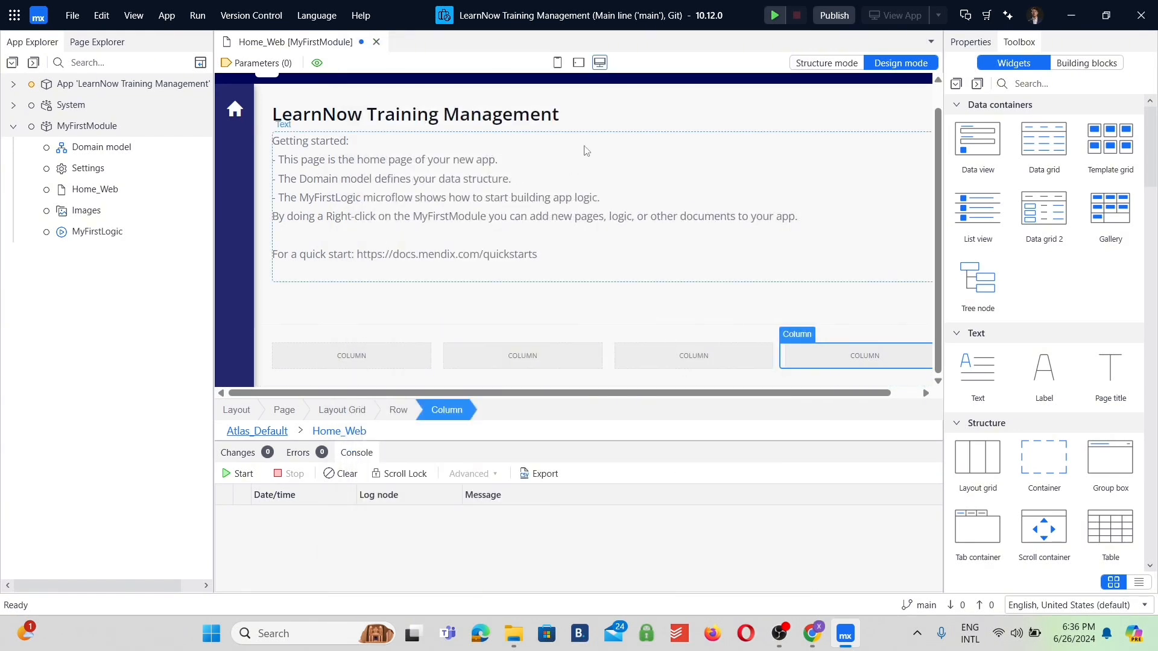
click(579, 62)
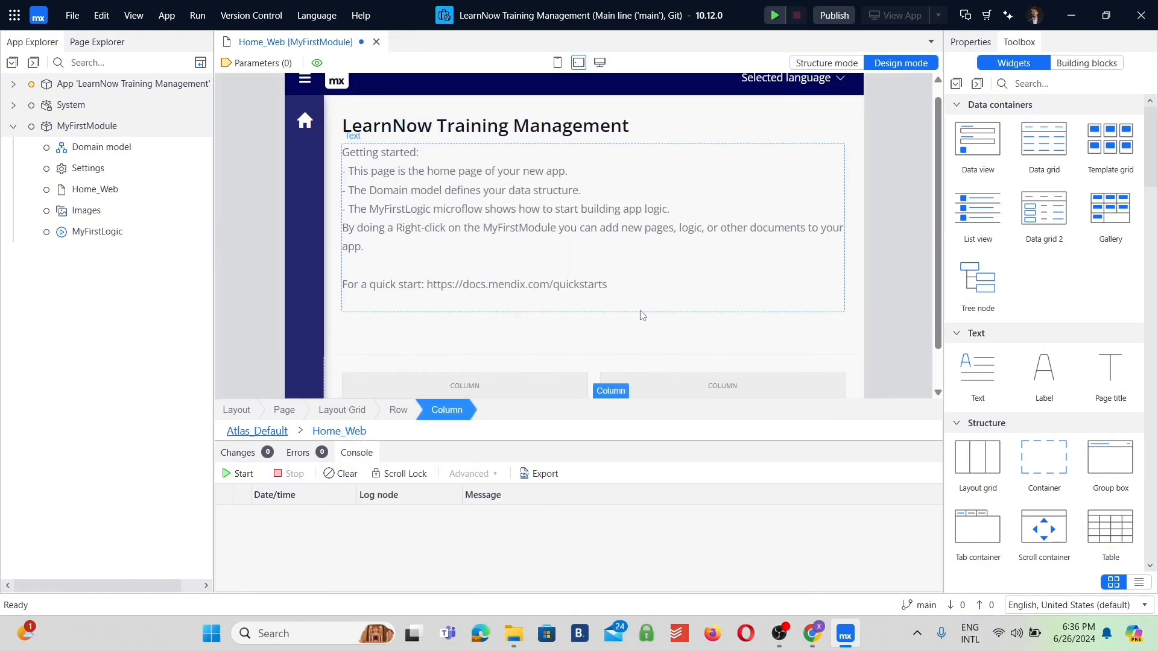
scroll(642, 315, down, 1)
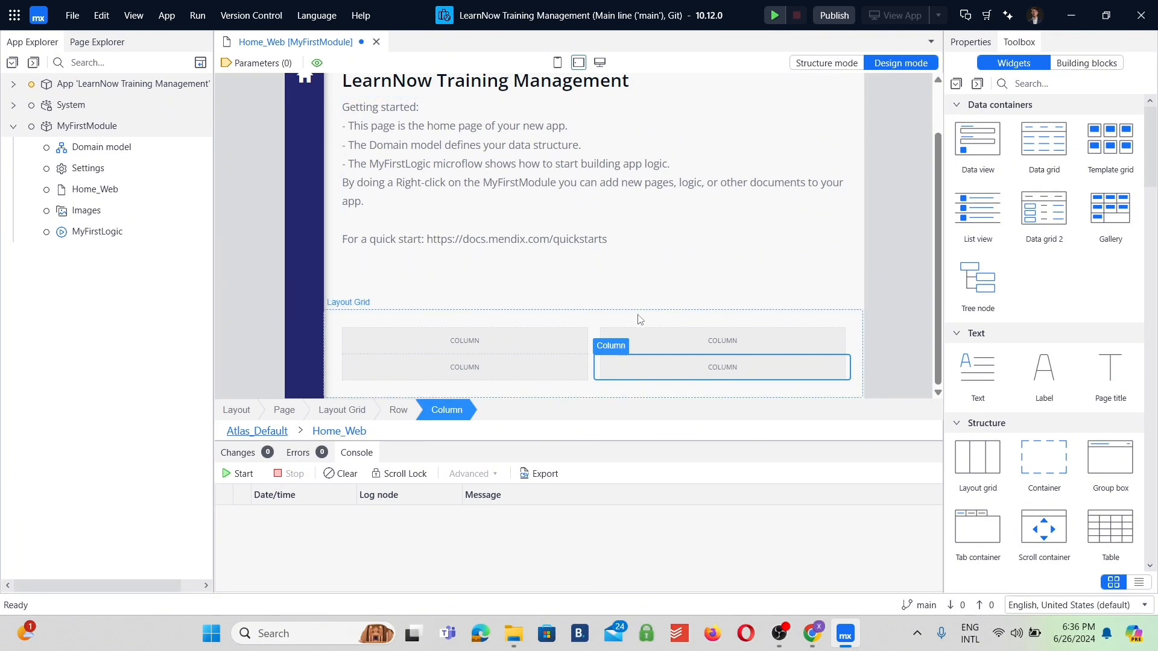
Set the first column's phone width to Manual with a phone size of 12.
double_click(414, 363)
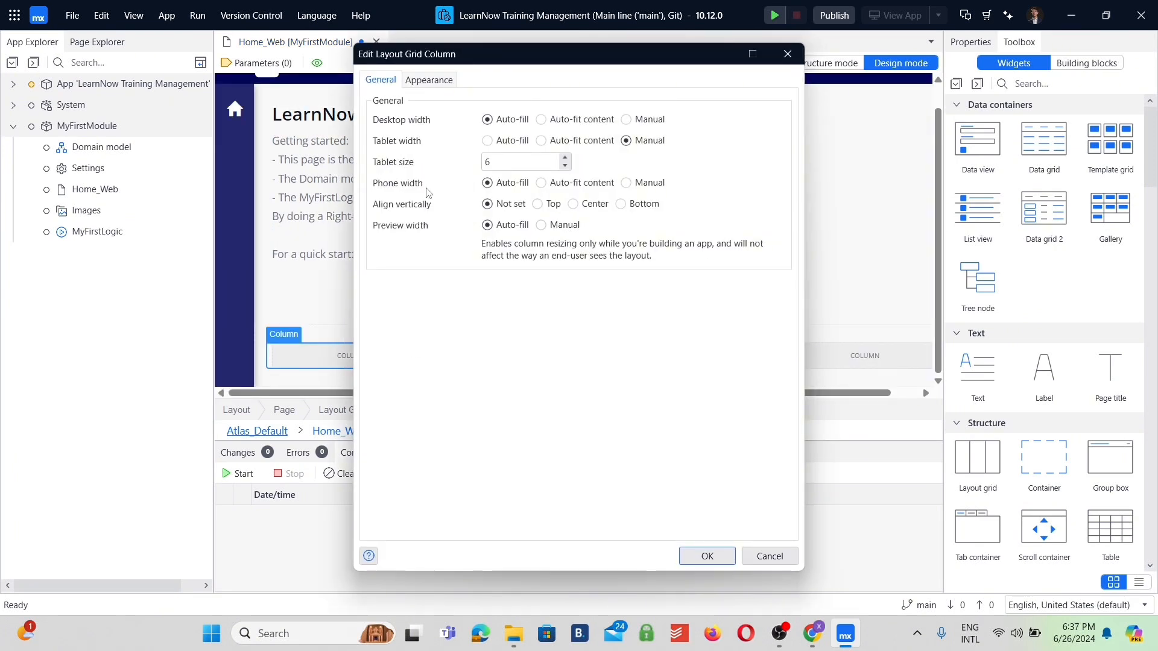
click(626, 182)
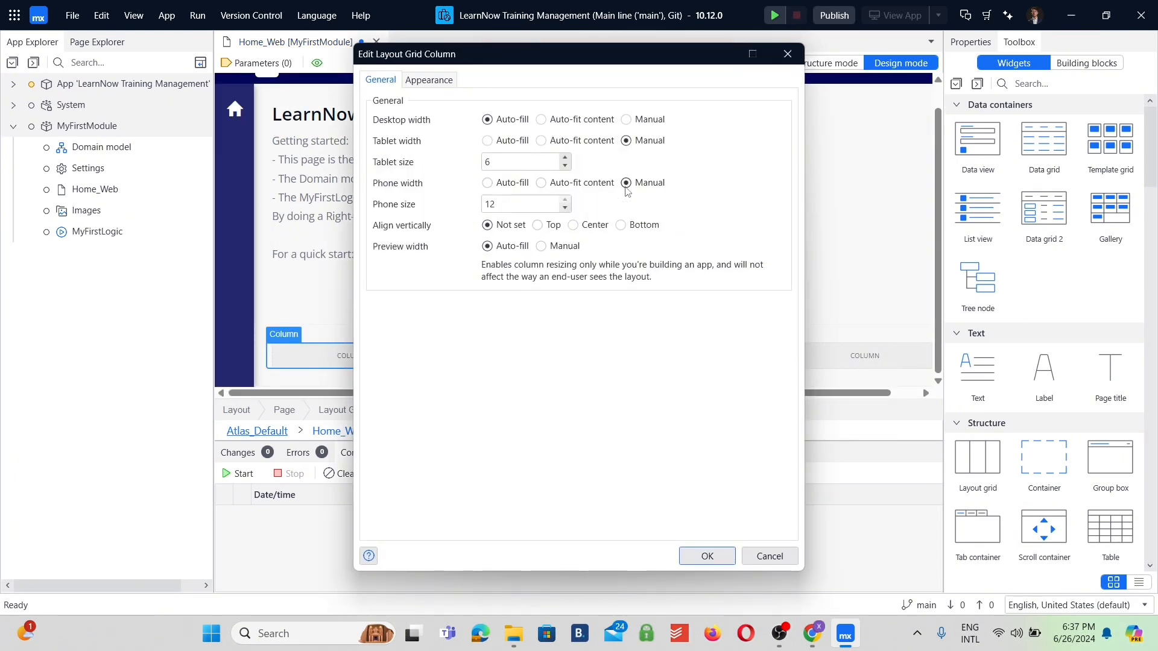
click(494, 211)
click(718, 559)
Set the second column's phone width to Manual.
right_click(504, 360)
click(506, 303)
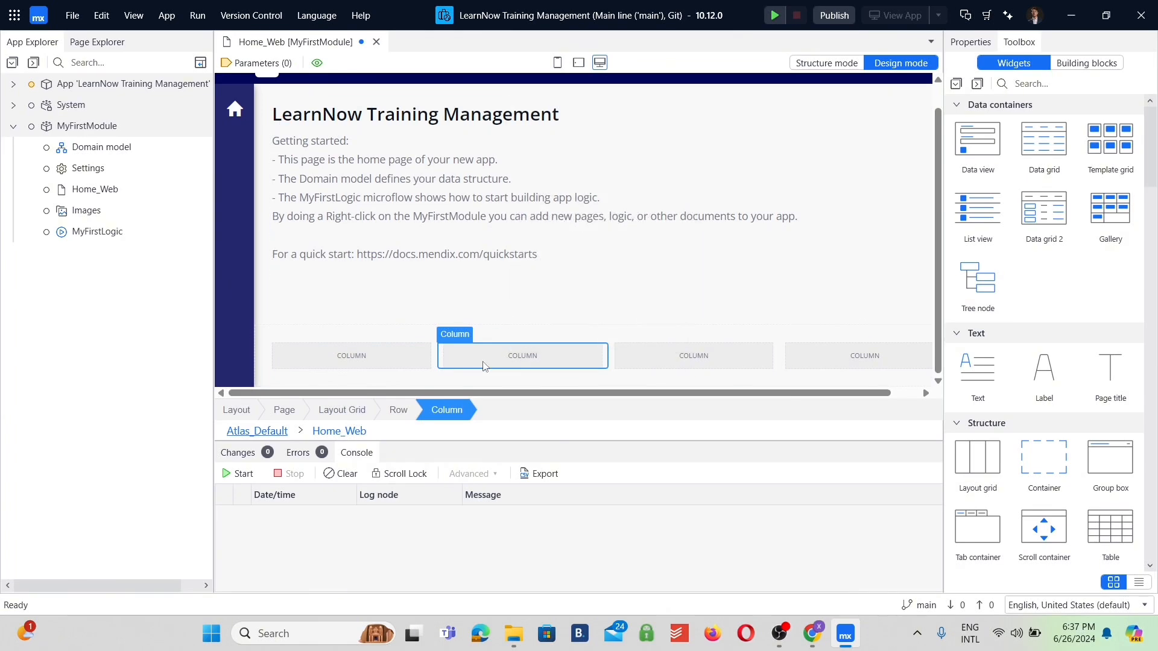
double_click(483, 360)
click(625, 182)
click(707, 556)
Set the phone width of the third and fourth columns to Manual.
double_click(687, 357)
click(625, 182)
click(715, 558)
double_click(865, 355)
click(625, 183)
click(721, 550)
Check the four columns' layout in phone view and tablet view, and return the page to desktop view.
click(557, 63)
scroll(650, 294, down, 3)
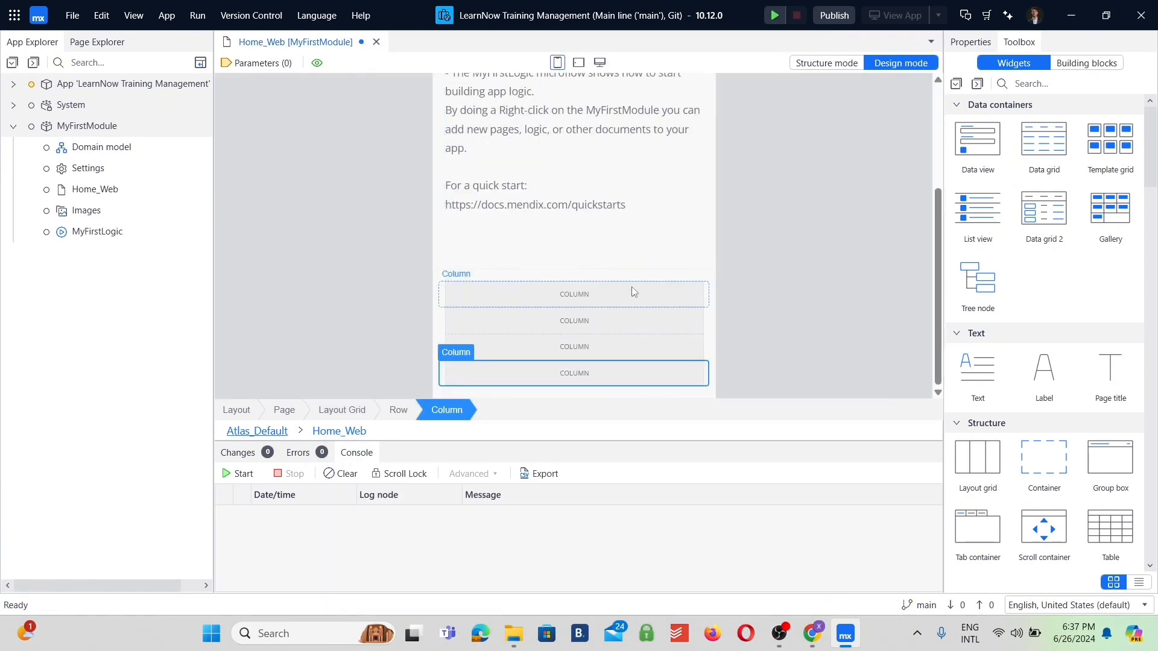
click(578, 63)
scroll(628, 362, down, 2)
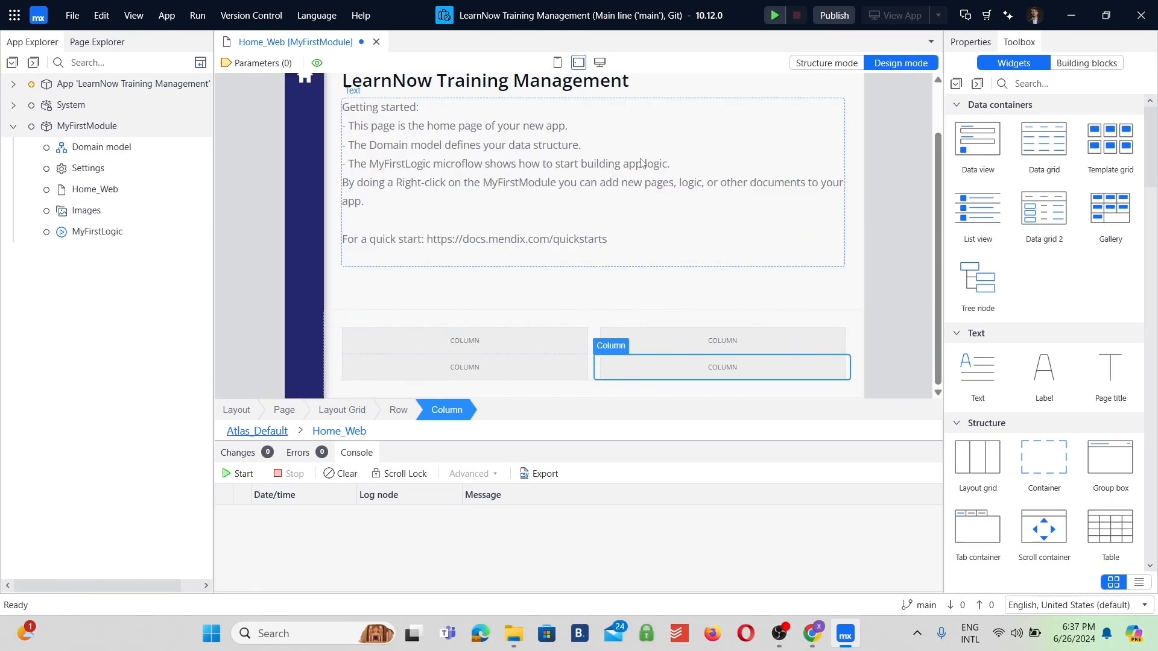
click(601, 63)
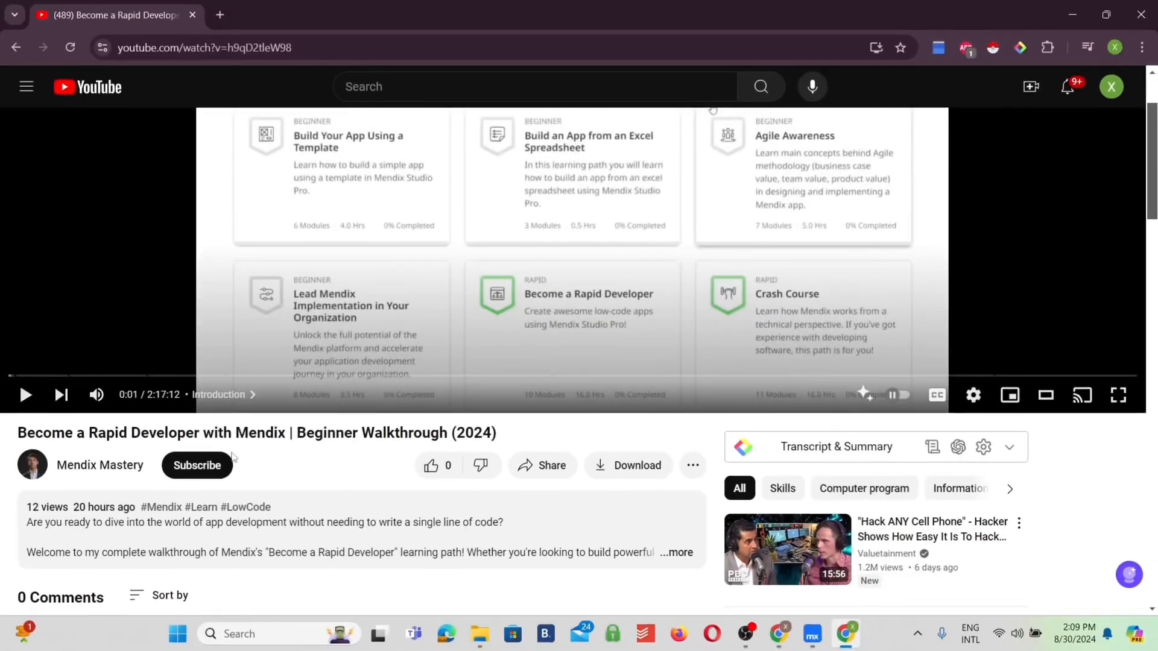
Subscribe to the Mendix Mastery channel on YouTube and set its notifications to All.
click(208, 470)
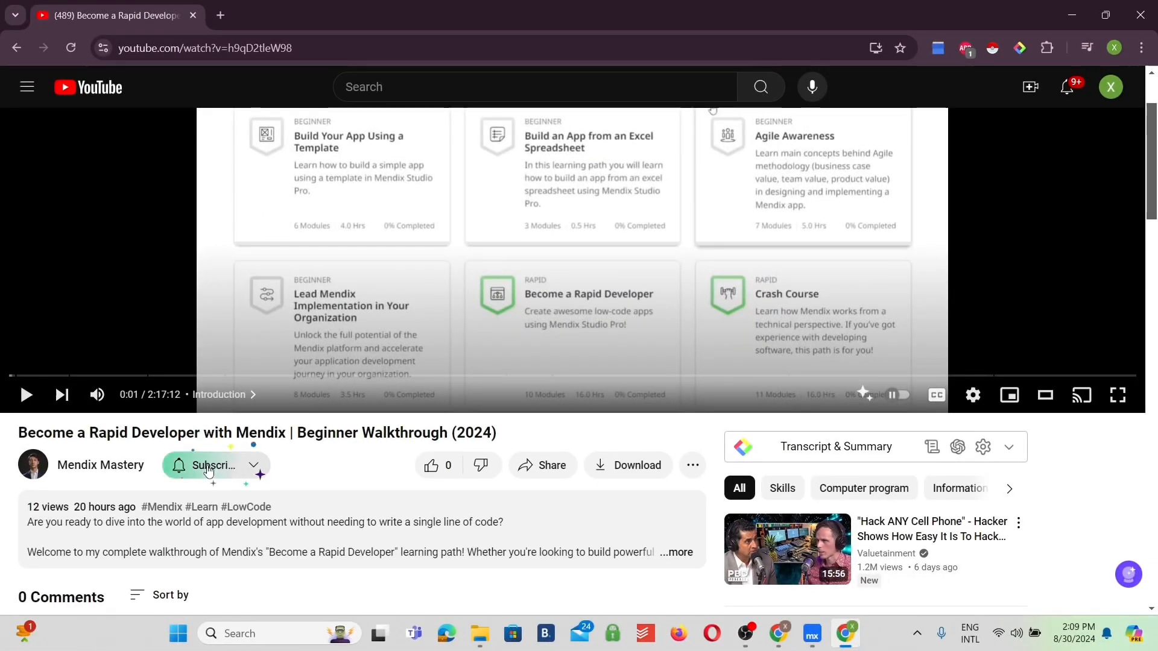
click(260, 467)
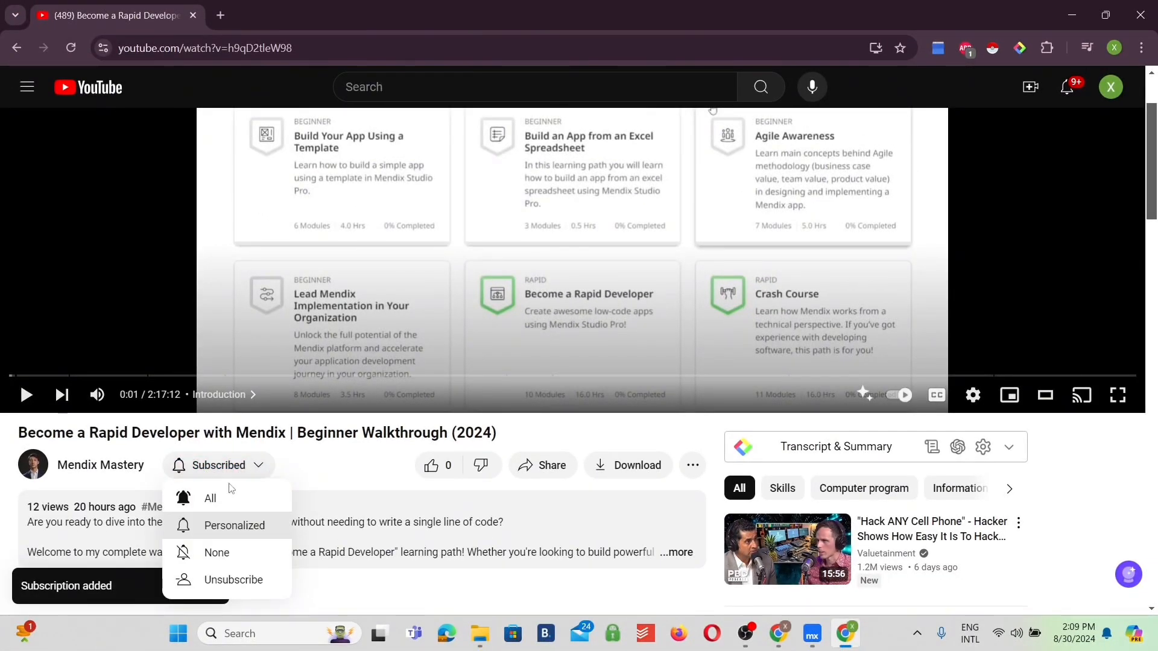
click(217, 499)
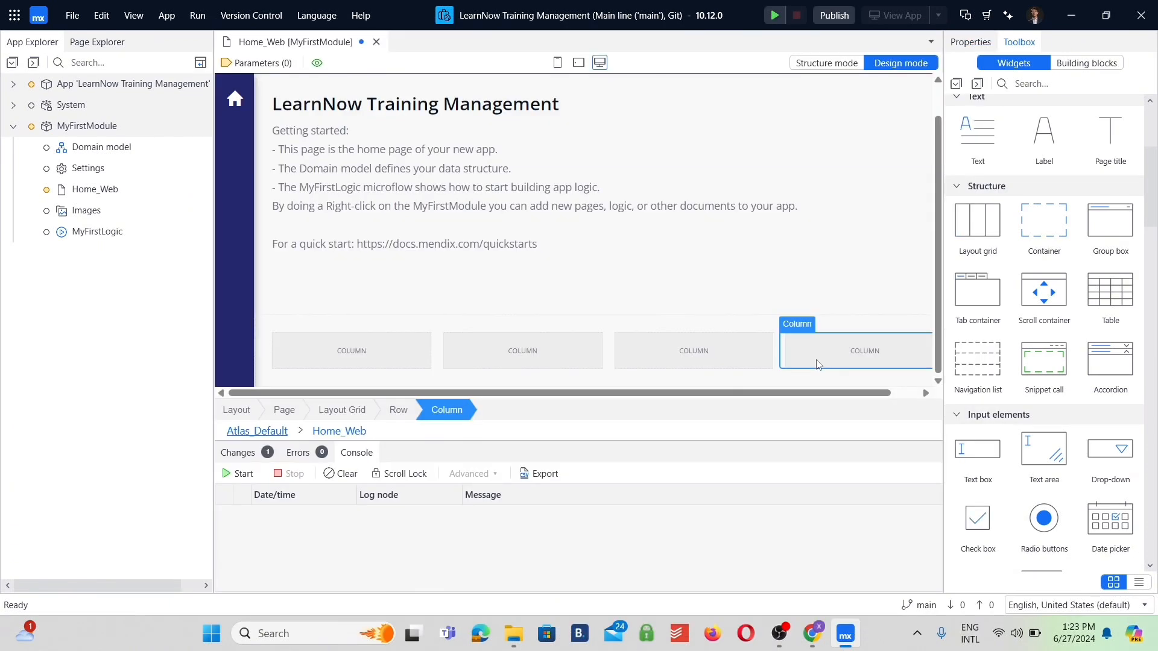
Find the Button widget by searching the widgets for "buttons" and place one in the first of the four columns.
click(574, 314)
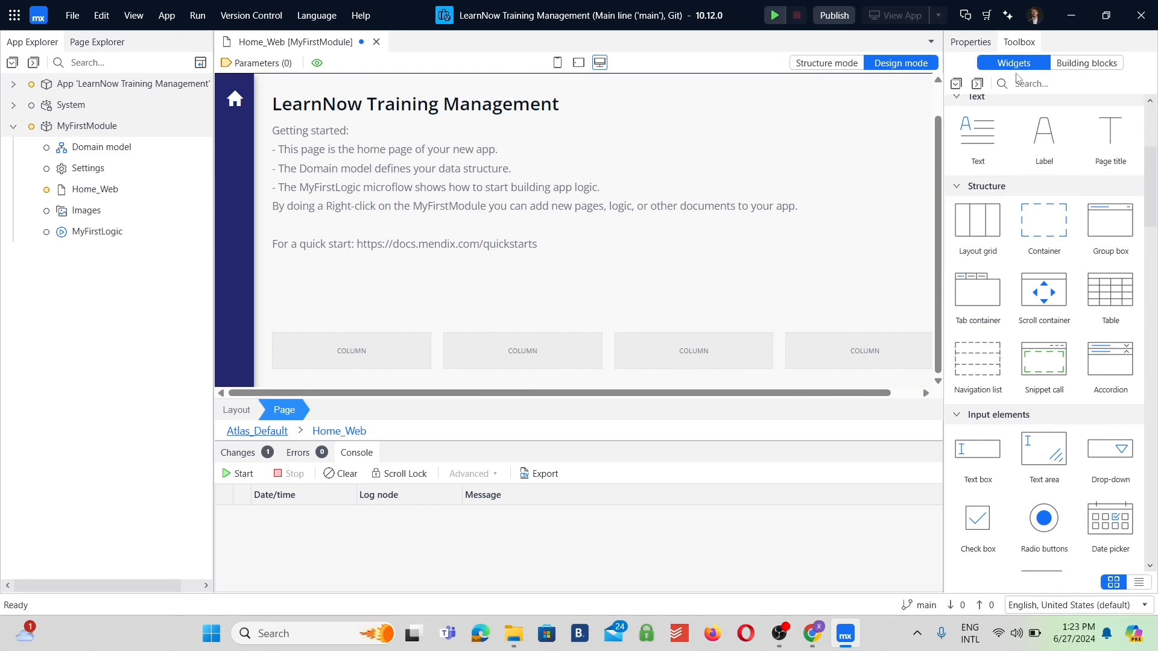
scroll(1005, 48, down, 1)
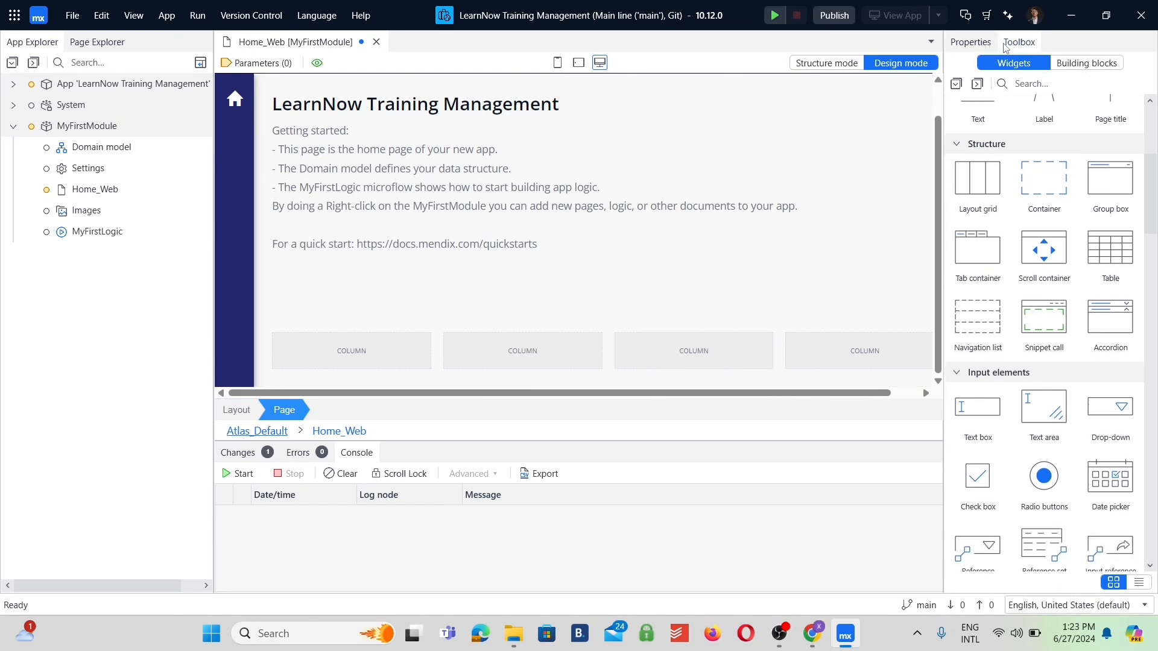
click(1033, 82)
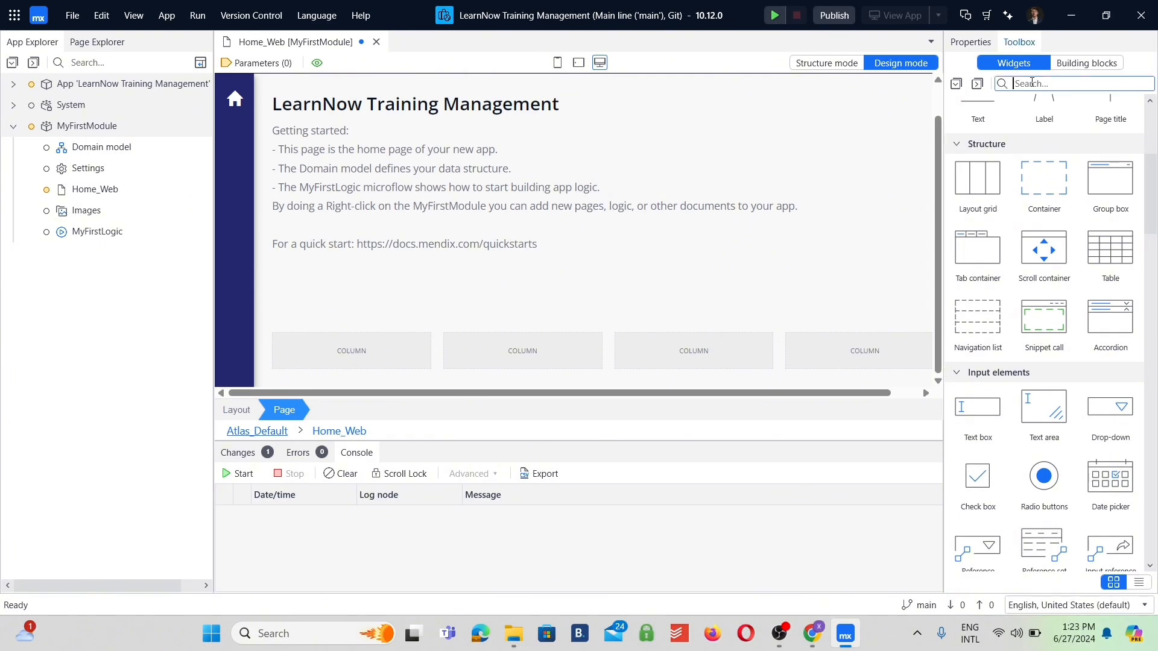
text(buttons\)
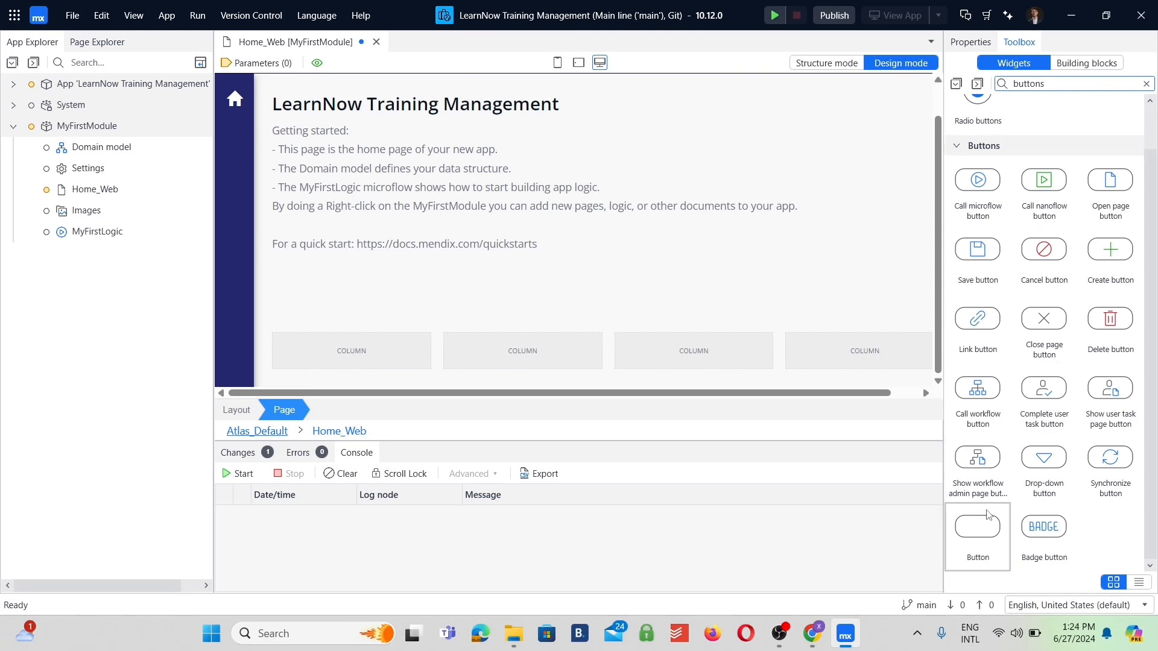
drag(989, 515, 366, 352)
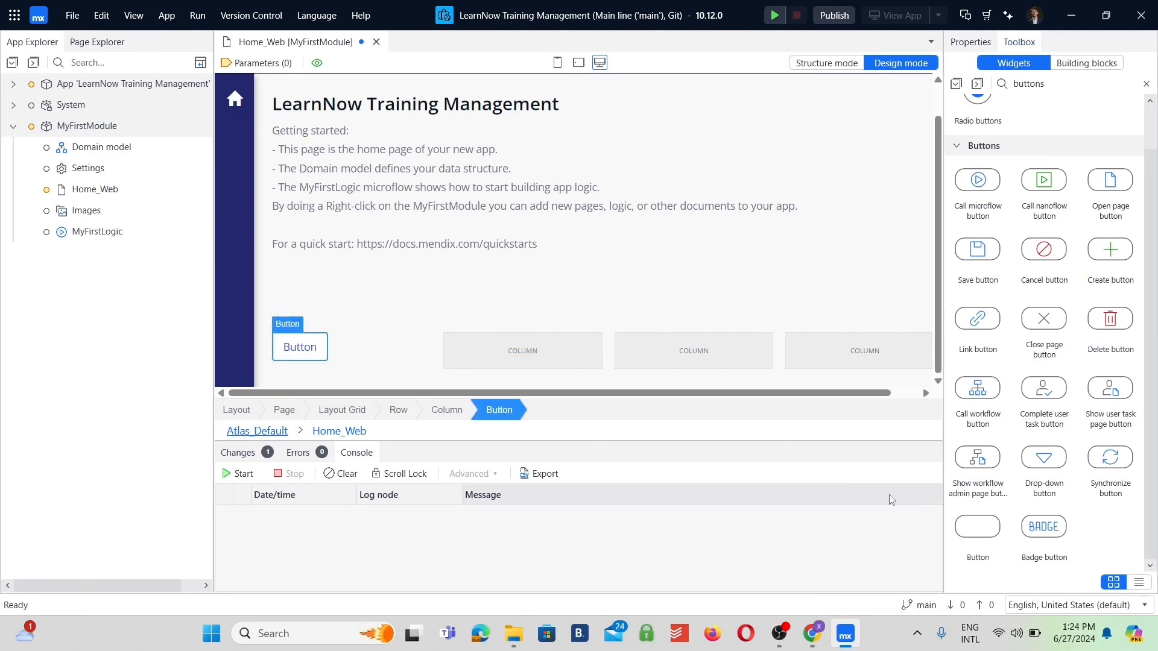
Set the caption of the first column's button to "Courses", leaving its on-click event at Do nothing.
click(971, 42)
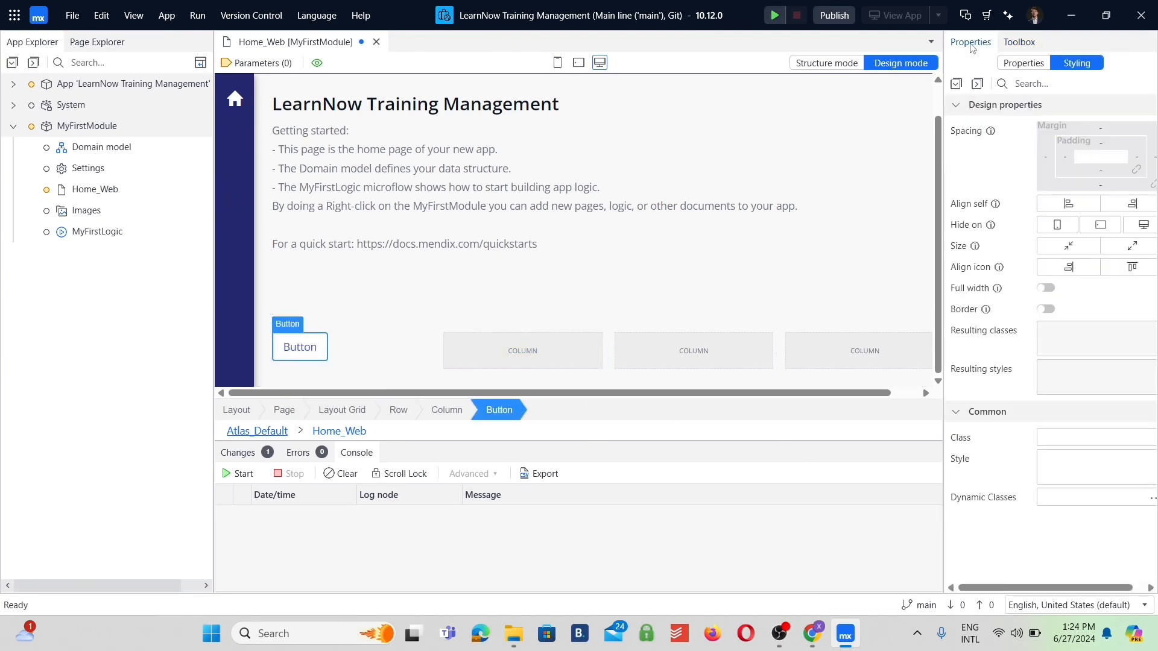
click(1020, 64)
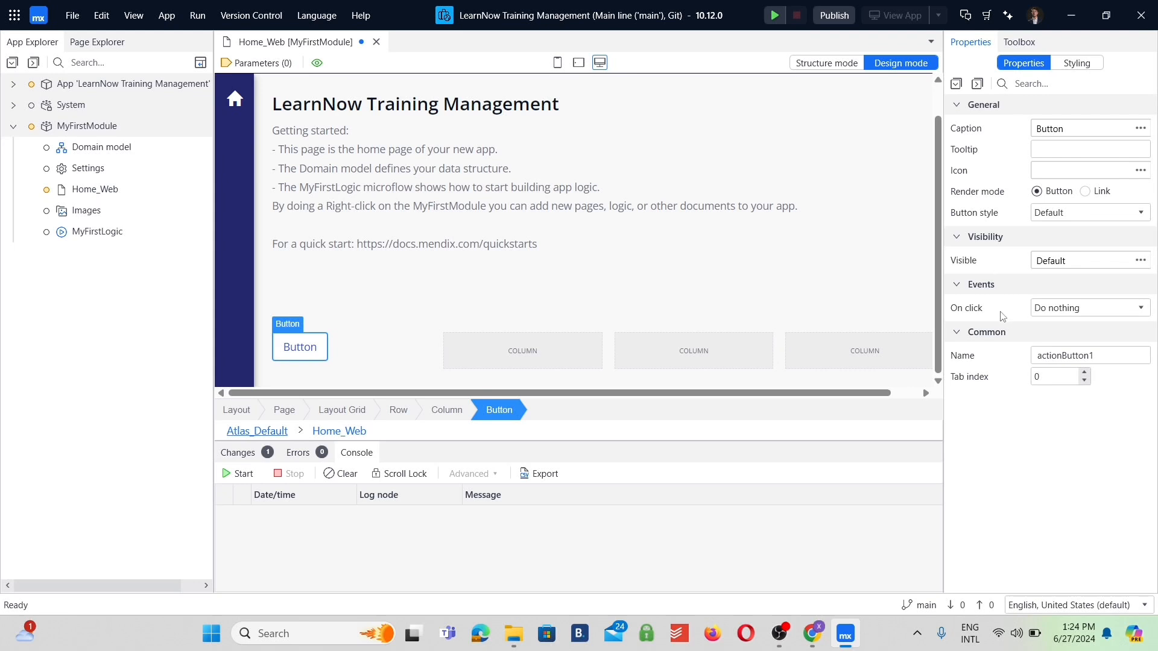
click(1037, 310)
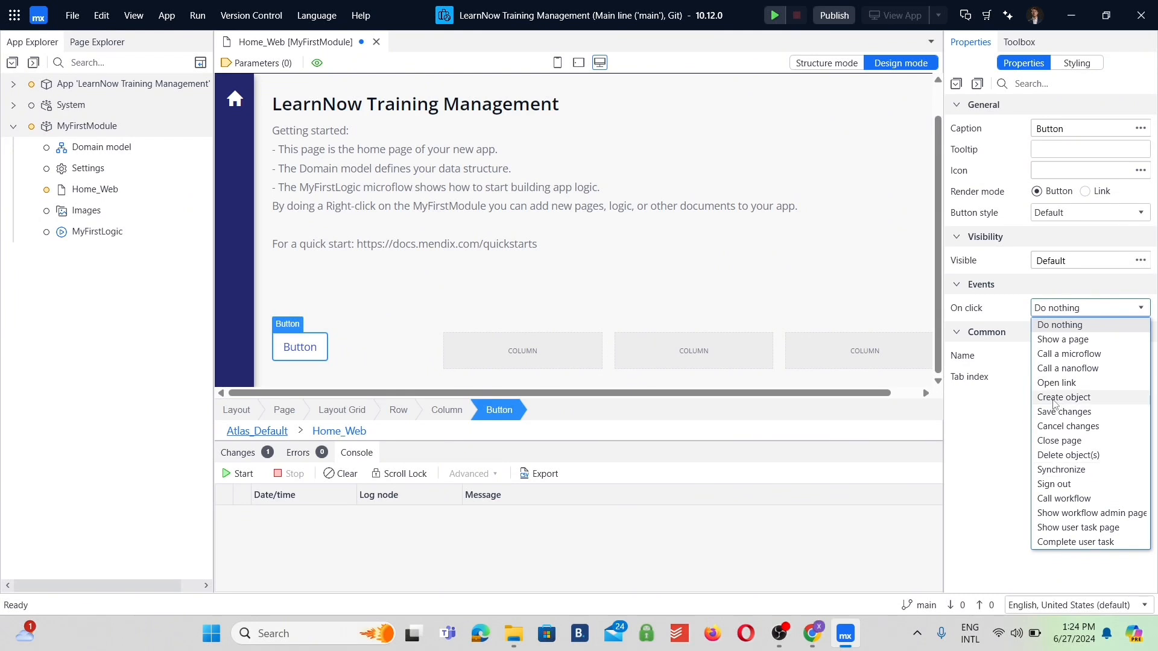
click(1063, 315)
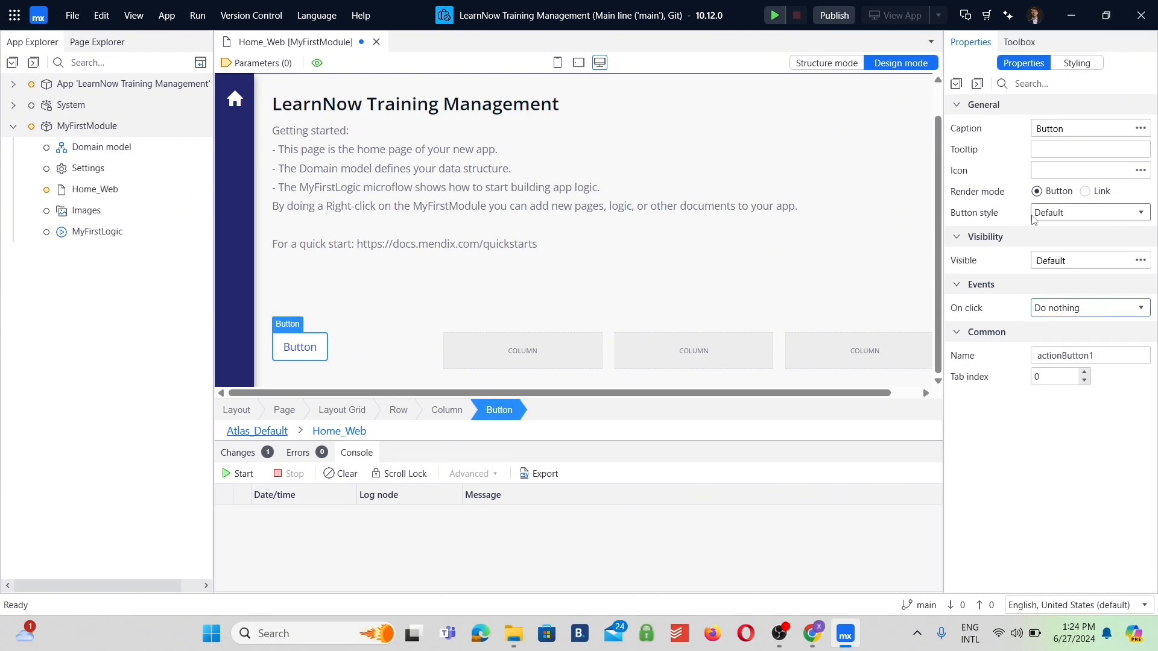
click(1075, 129)
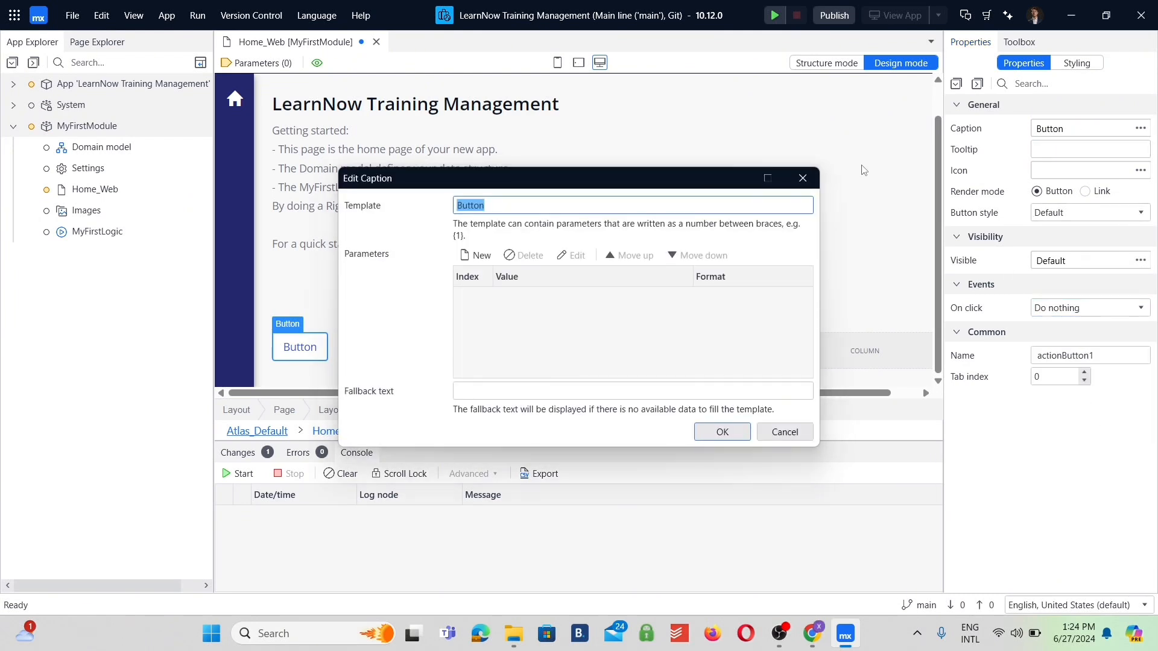
text(Courses)
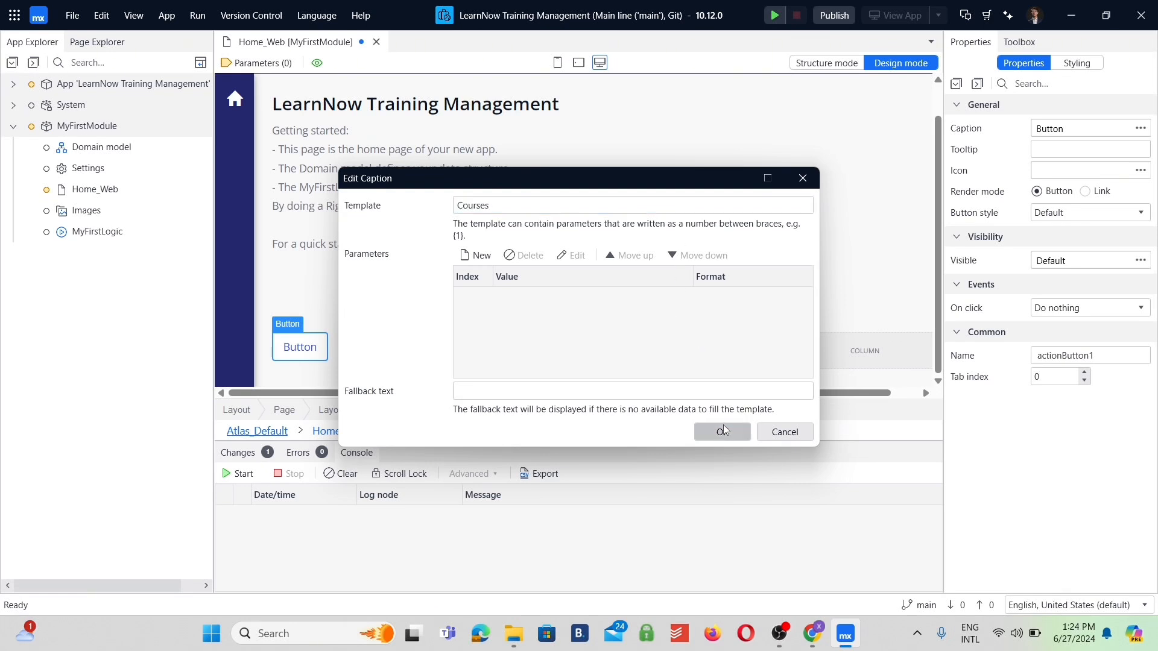
click(723, 427)
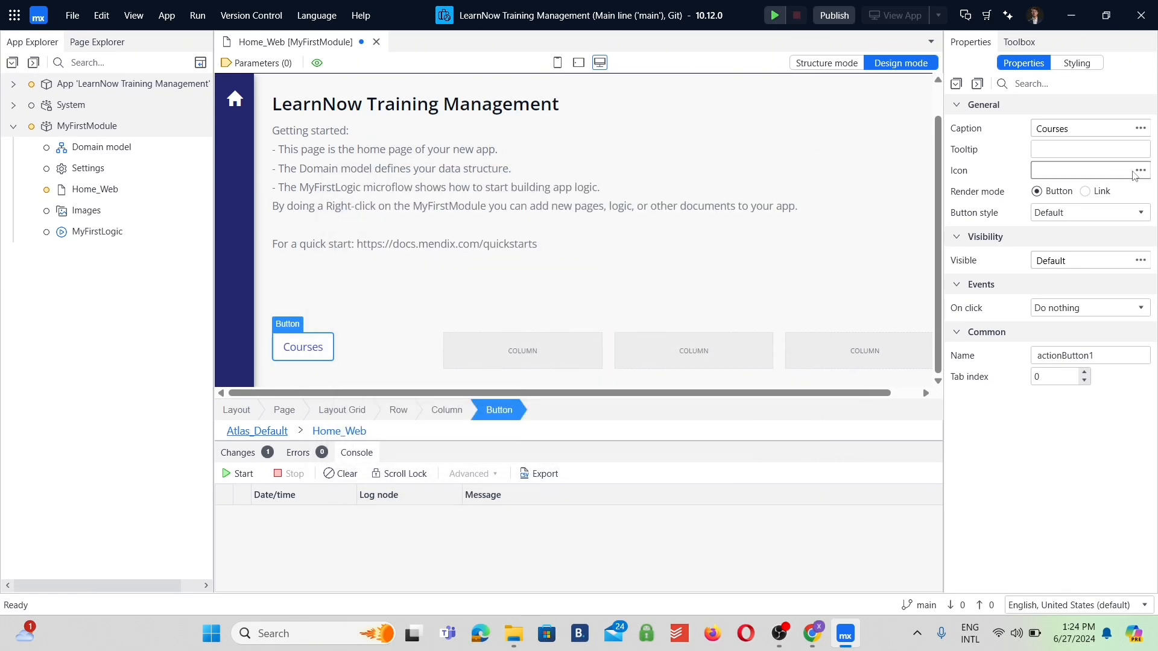
Give the Courses button the Atlas icon book-closed.
click(1141, 171)
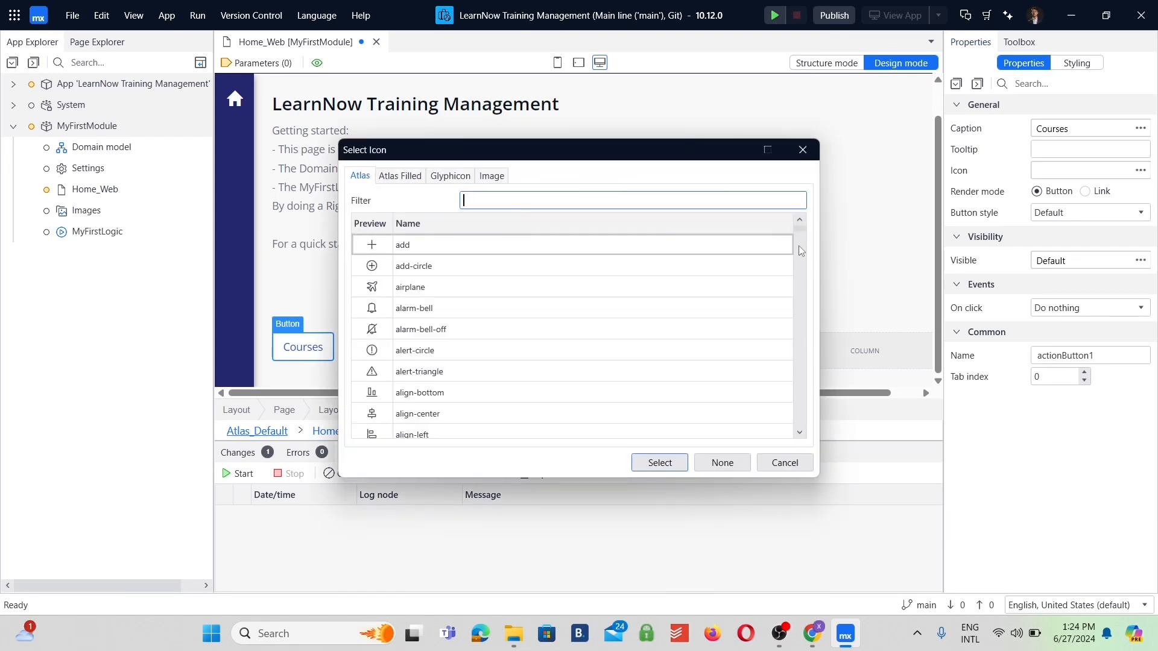
text(book)
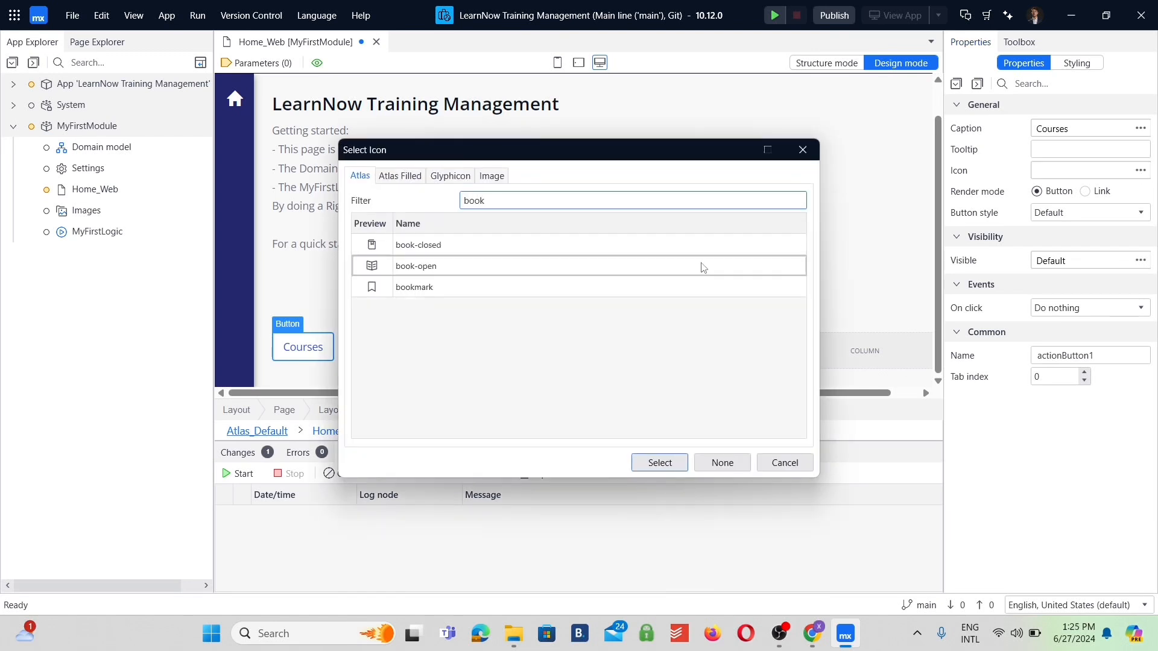
click(594, 244)
click(660, 462)
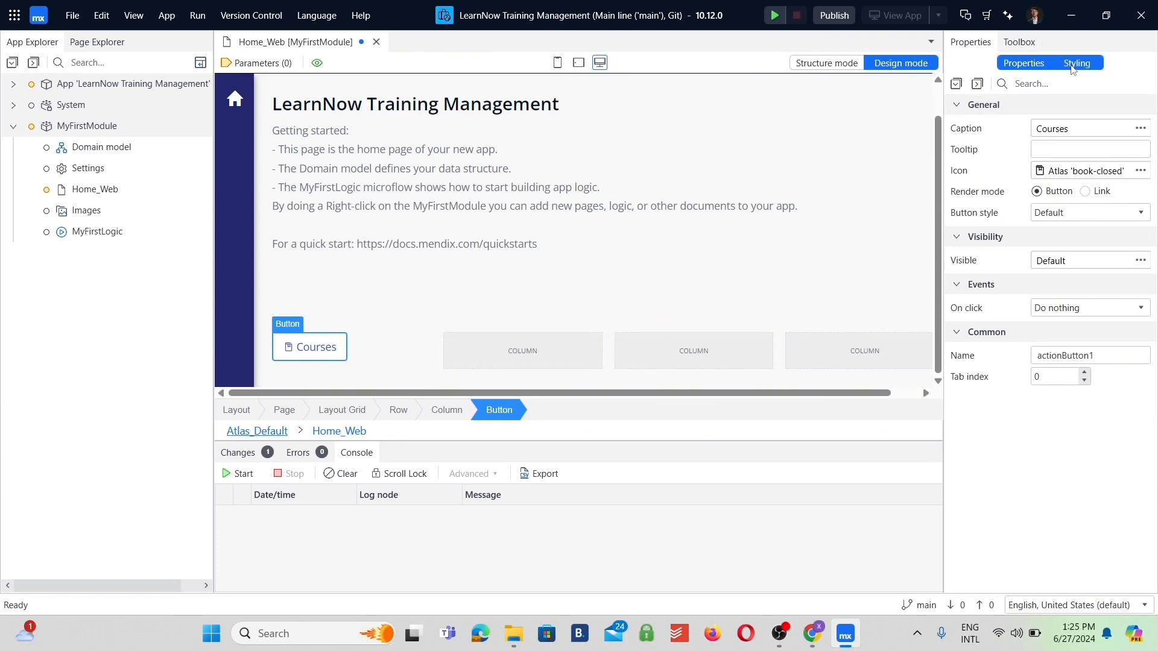
Style the Courses button with the large size and full width.
click(1090, 66)
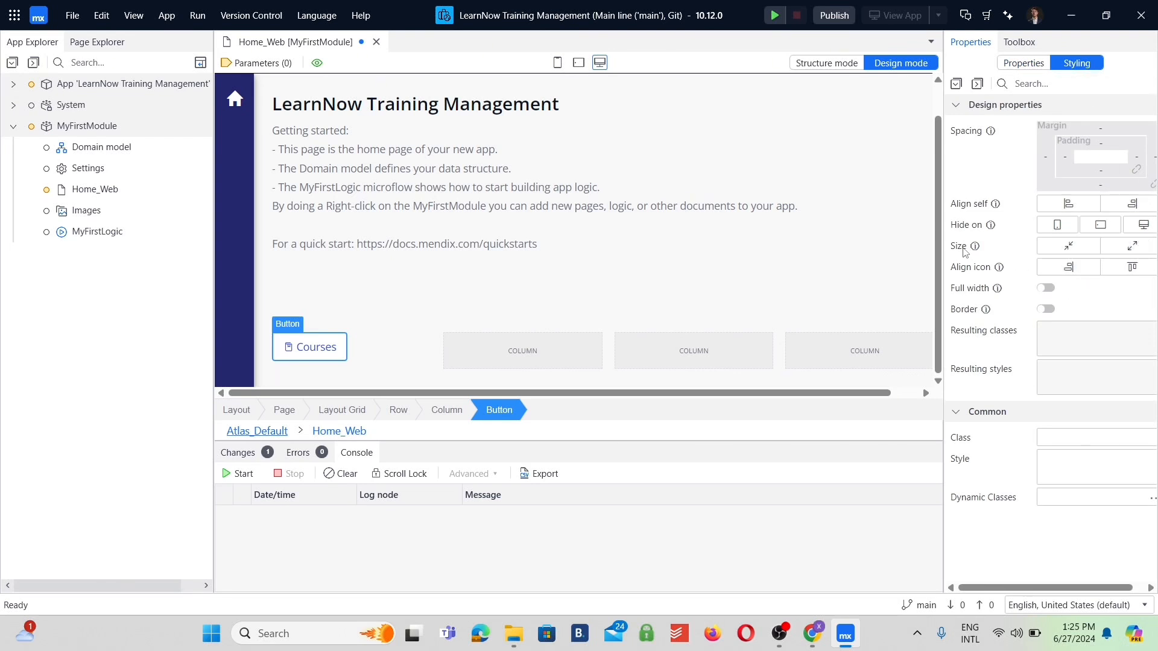
click(1111, 251)
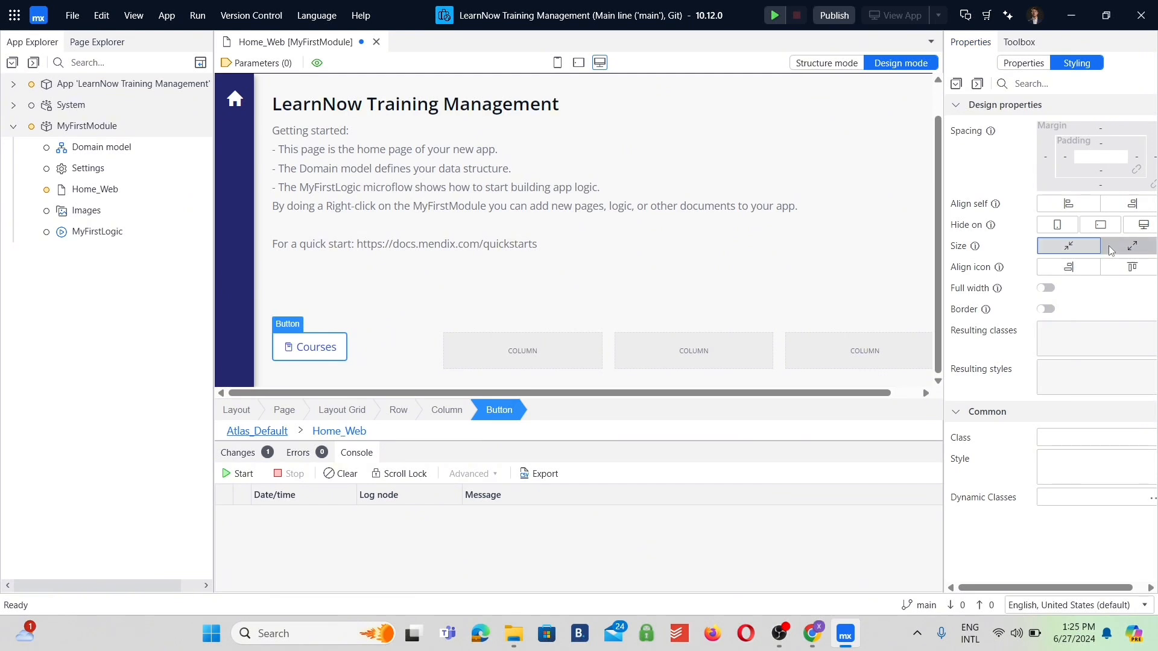
click(1049, 289)
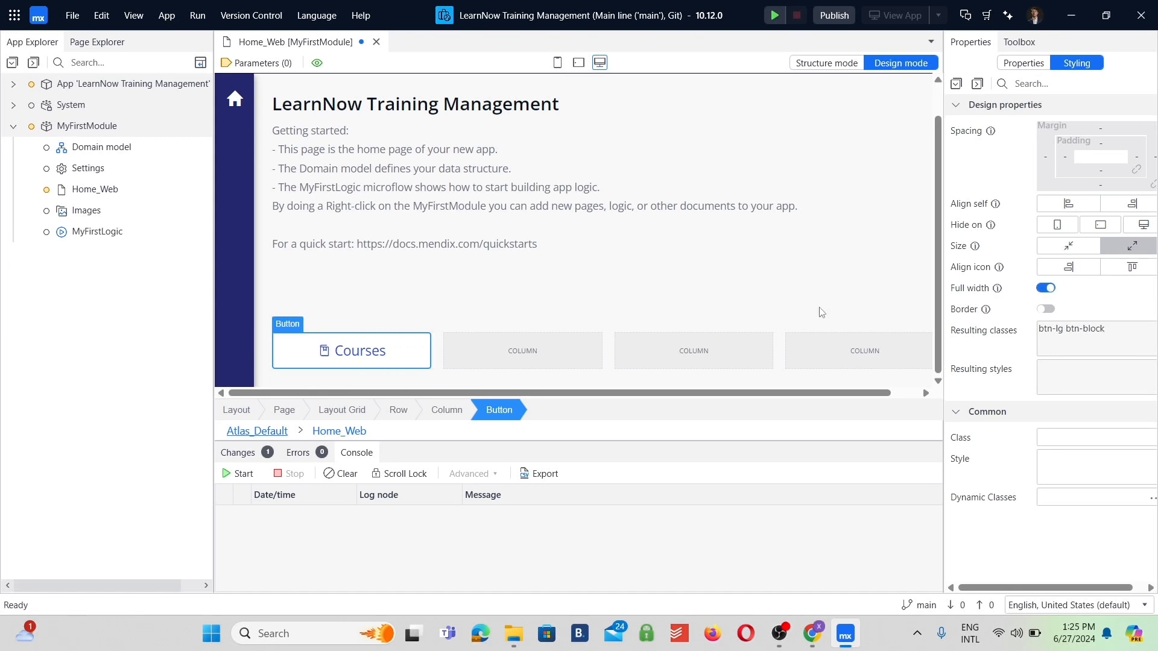
Find the Button widget again with "buttons" and place one button in each of the three remaining columns.
click(549, 336)
click(1020, 41)
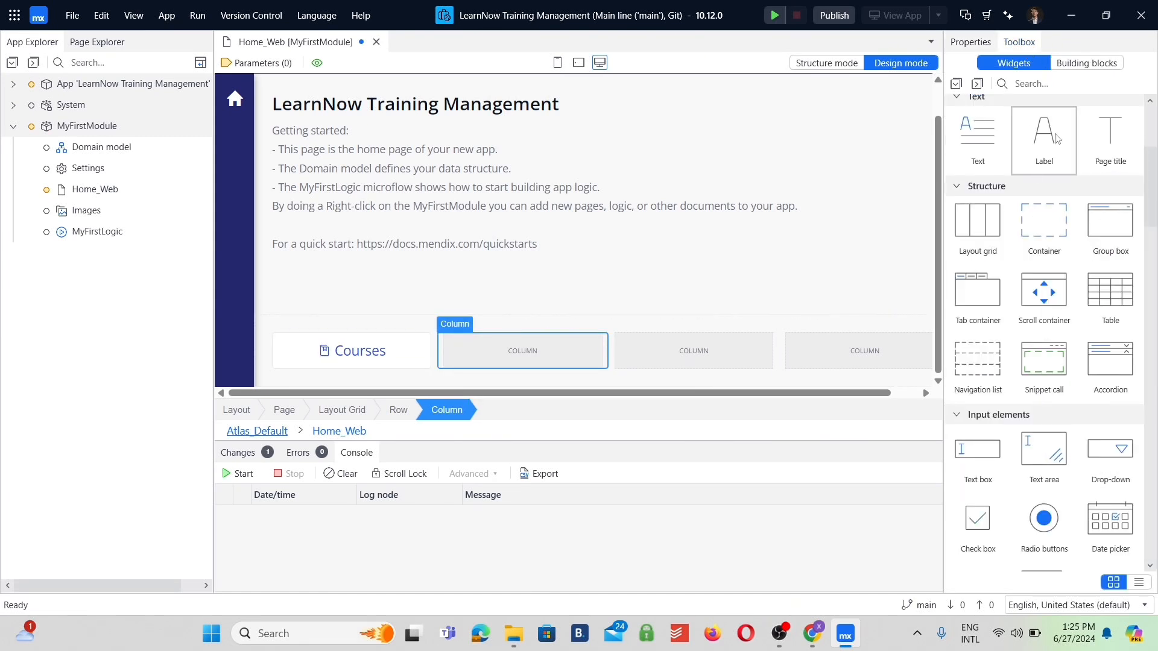
click(1031, 84)
text(buttons)
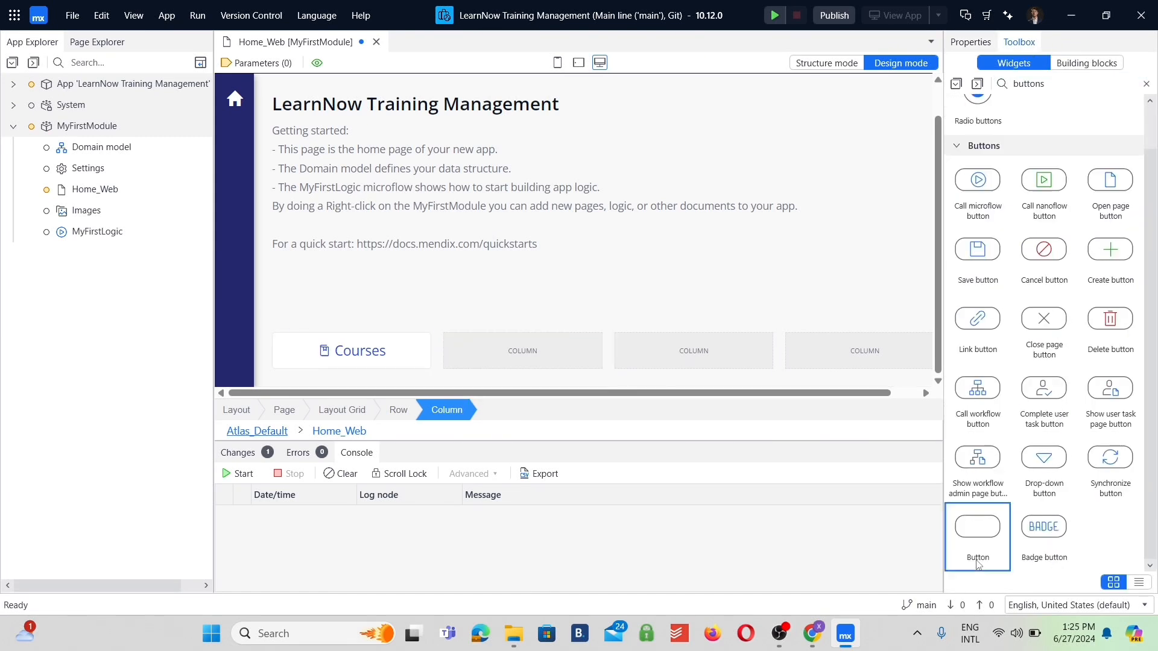
drag(969, 532, 709, 355)
drag(978, 528, 863, 362)
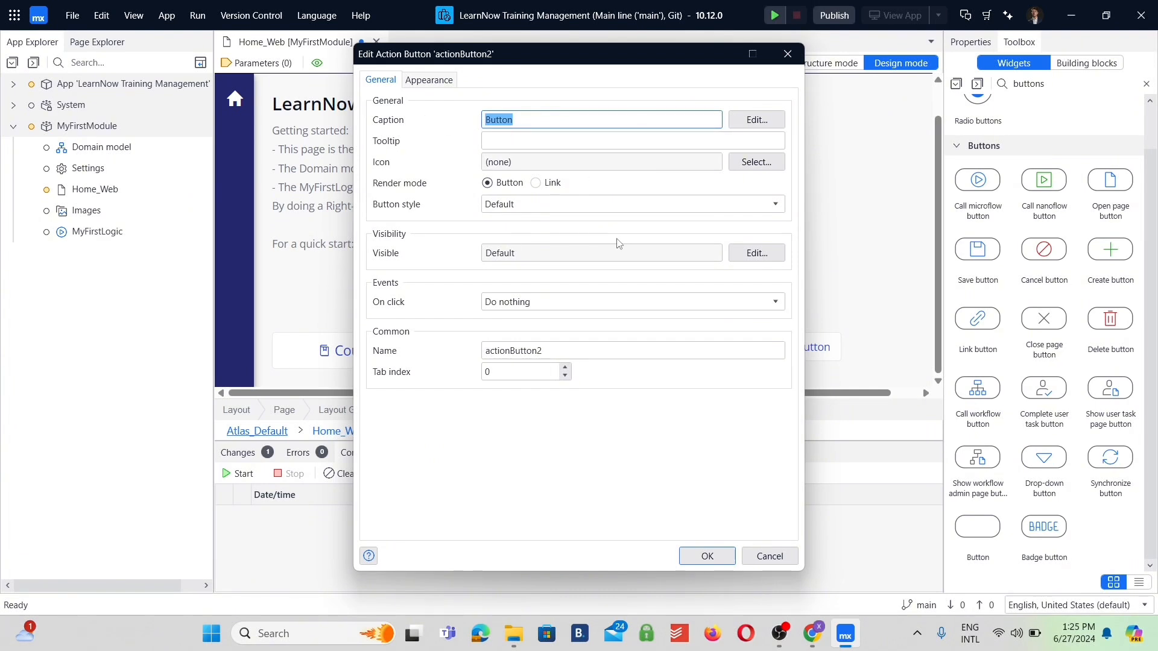
Set the caption of the second column's button to "Locations".
click(444, 79)
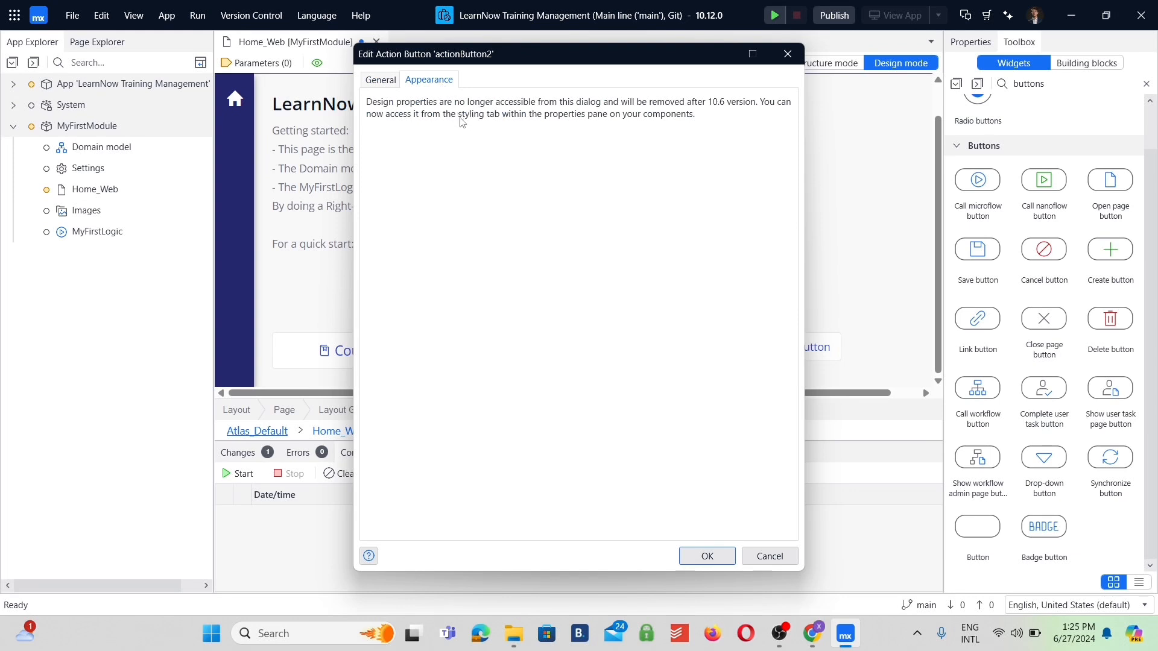
click(769, 556)
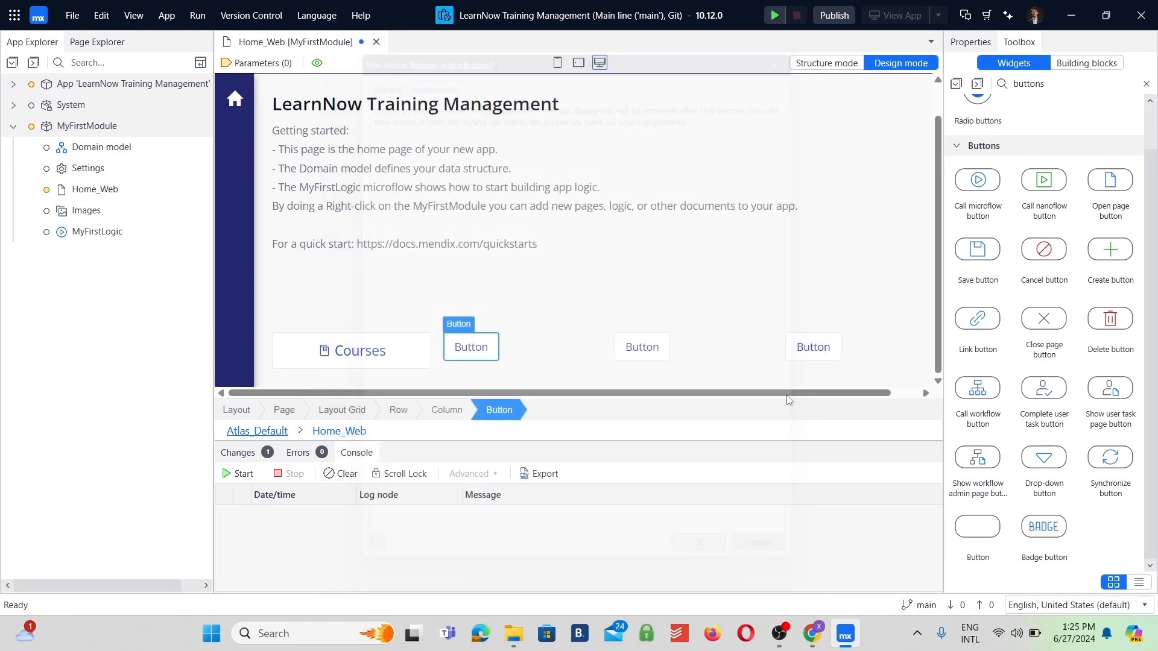
click(989, 44)
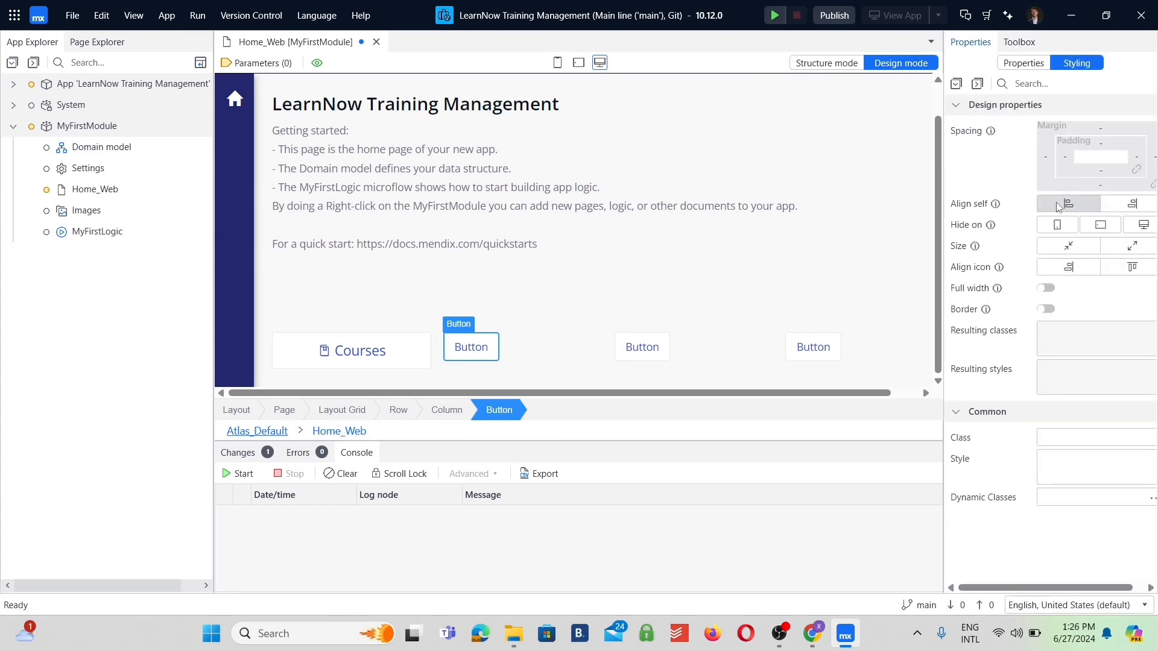
click(1024, 62)
double_click(1085, 129)
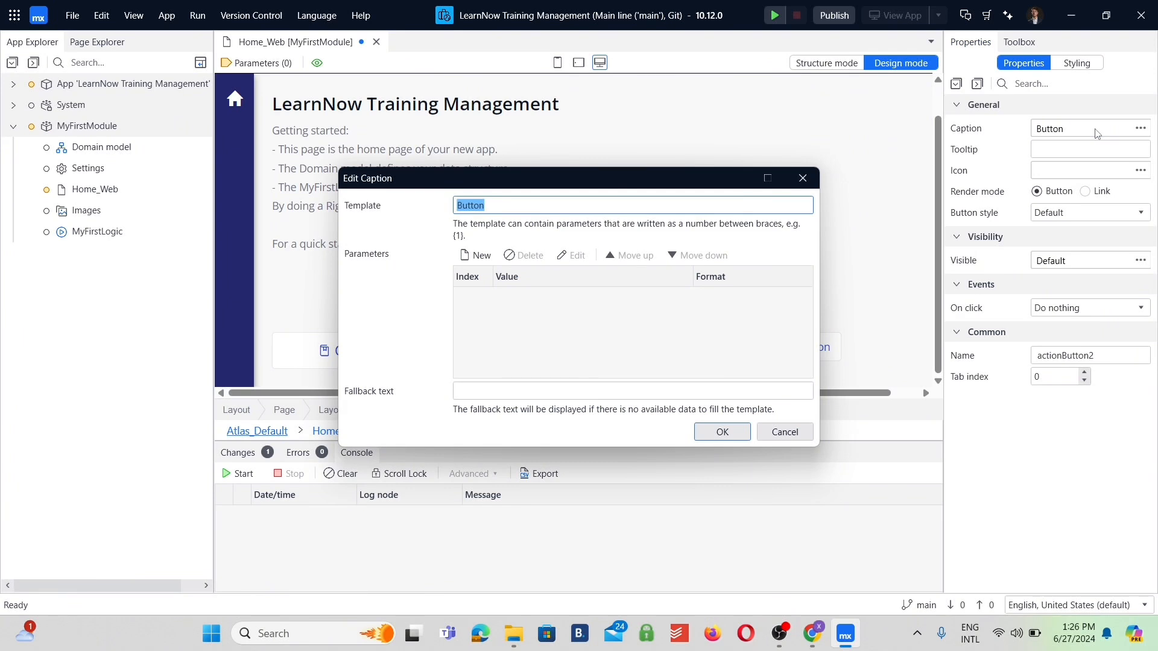
text(Locations)
key(Return)
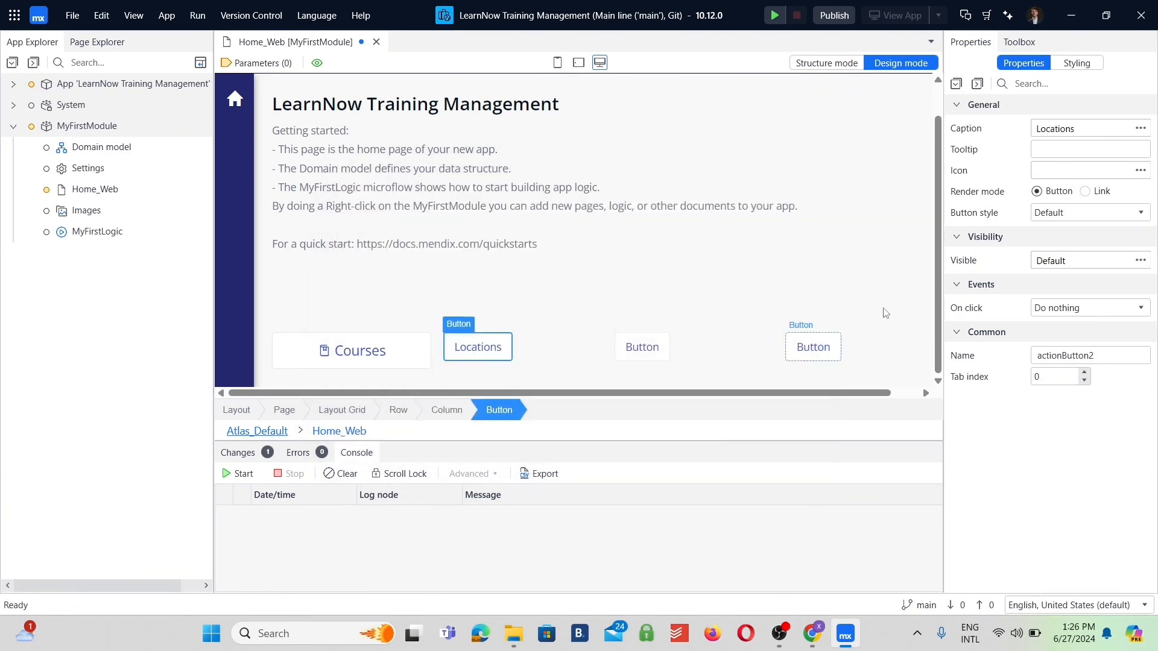
Give the Locations button the Atlas map icon with a location pin, filtering the icons by "map".
click(1141, 170)
text(map)
click(703, 245)
click(660, 462)
Style the Locations button with the large size and full width.
click(1092, 63)
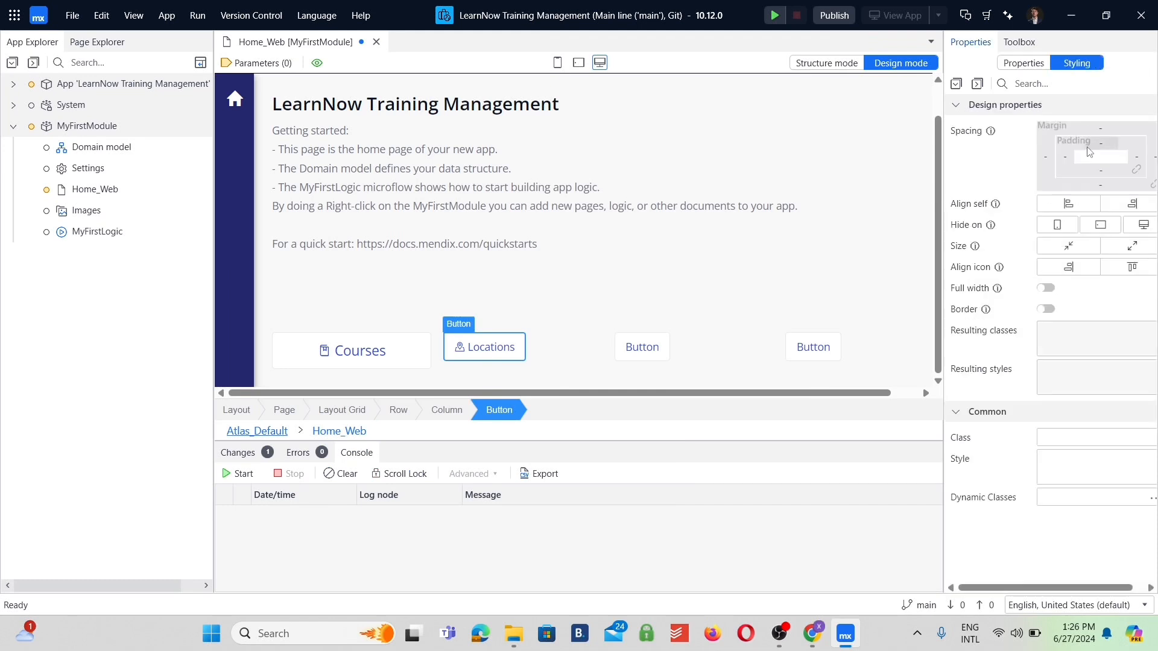
click(1132, 246)
click(1046, 288)
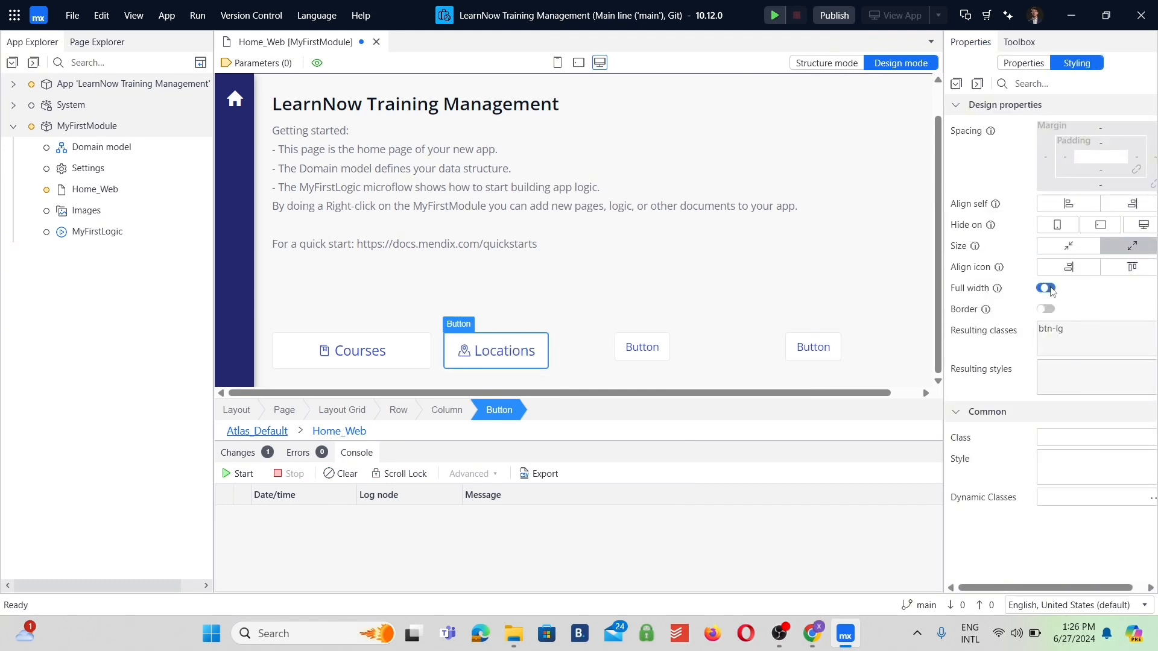
Set the caption of the third column's button to "Teachers".
double_click(647, 342)
key(Escape)
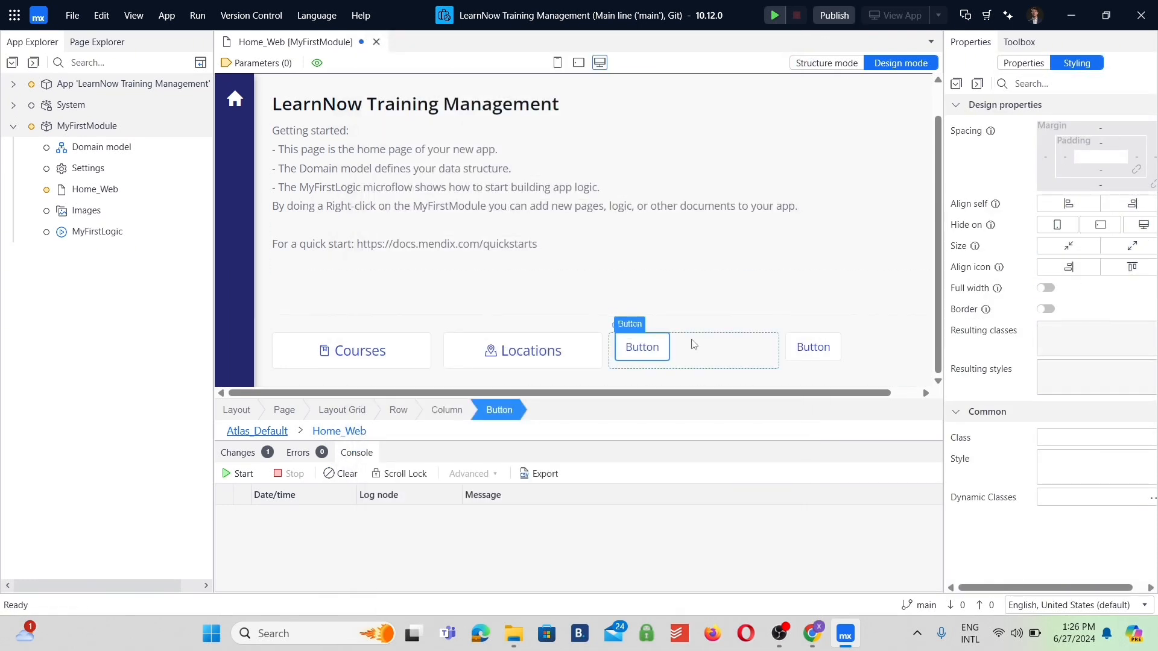
click(1020, 63)
double_click(1072, 129)
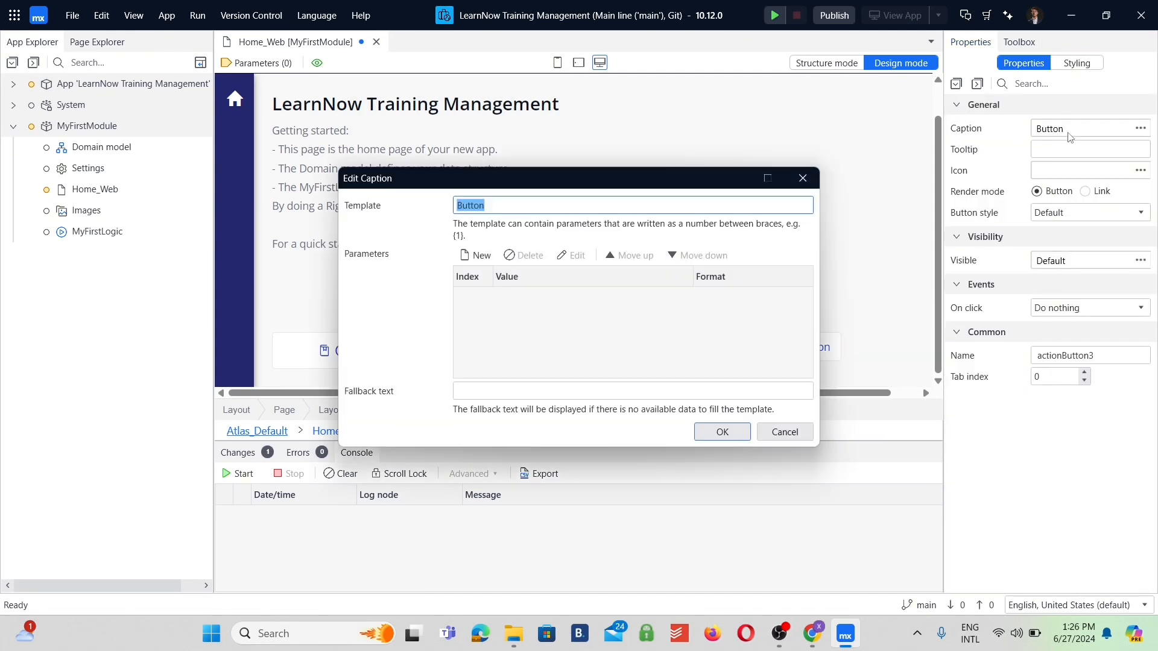
text(Teachers)
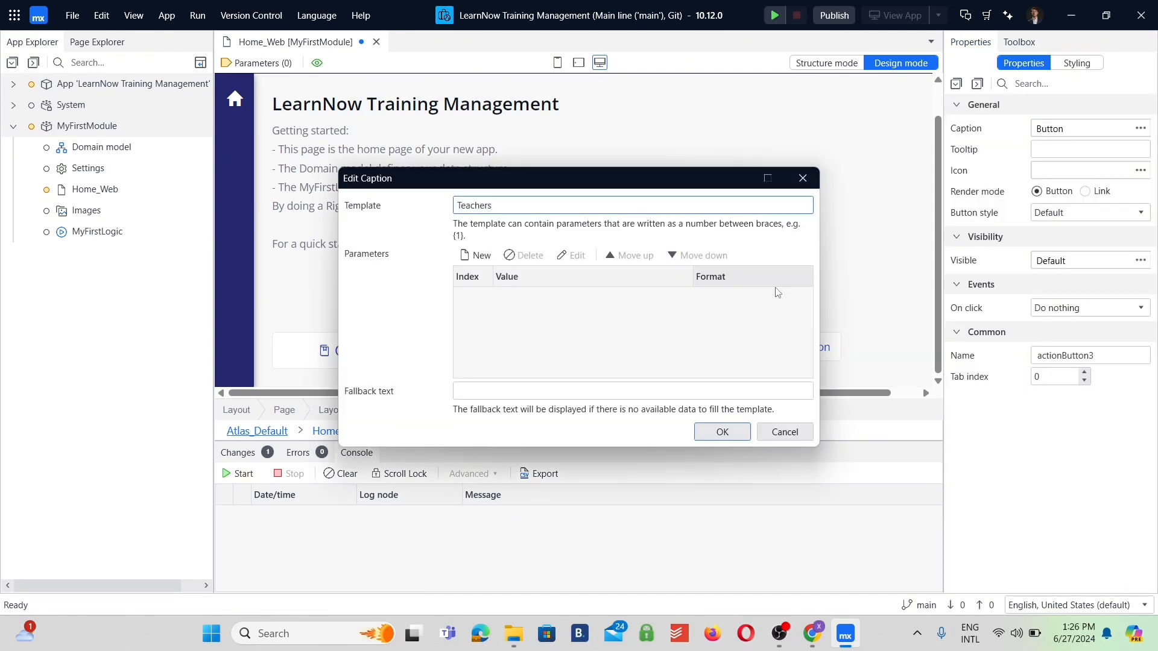
click(722, 432)
Give the Teachers button the Atlas icon user.
click(1141, 171)
text(user)
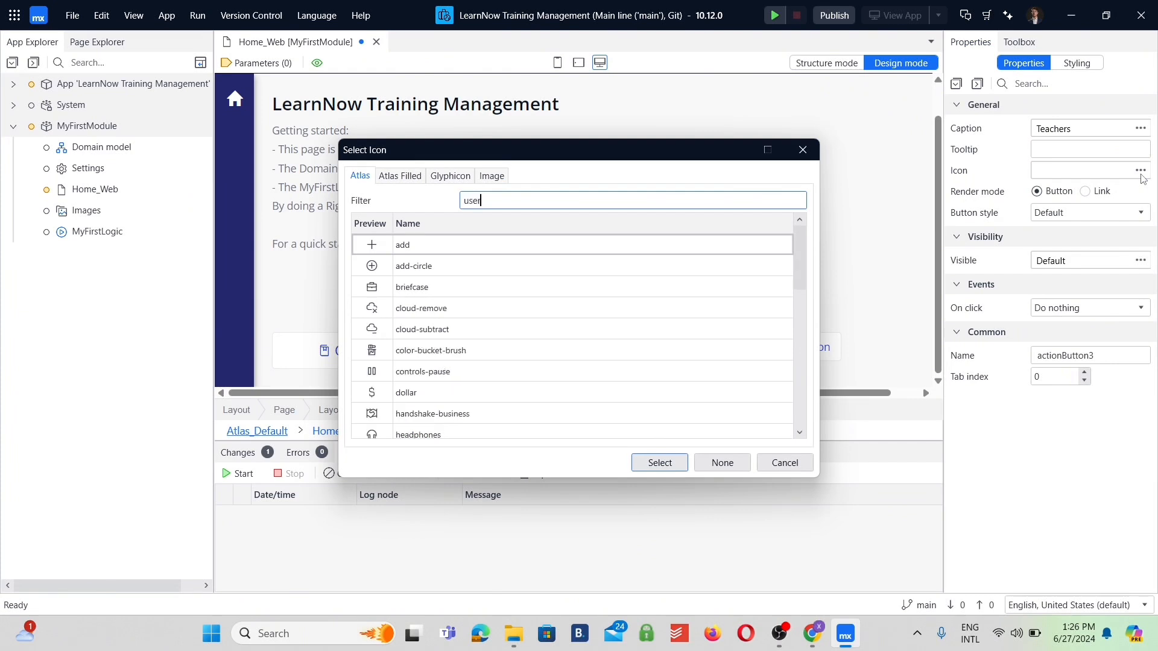
click(663, 463)
Style the Teachers button with the large size and full width.
click(1077, 63)
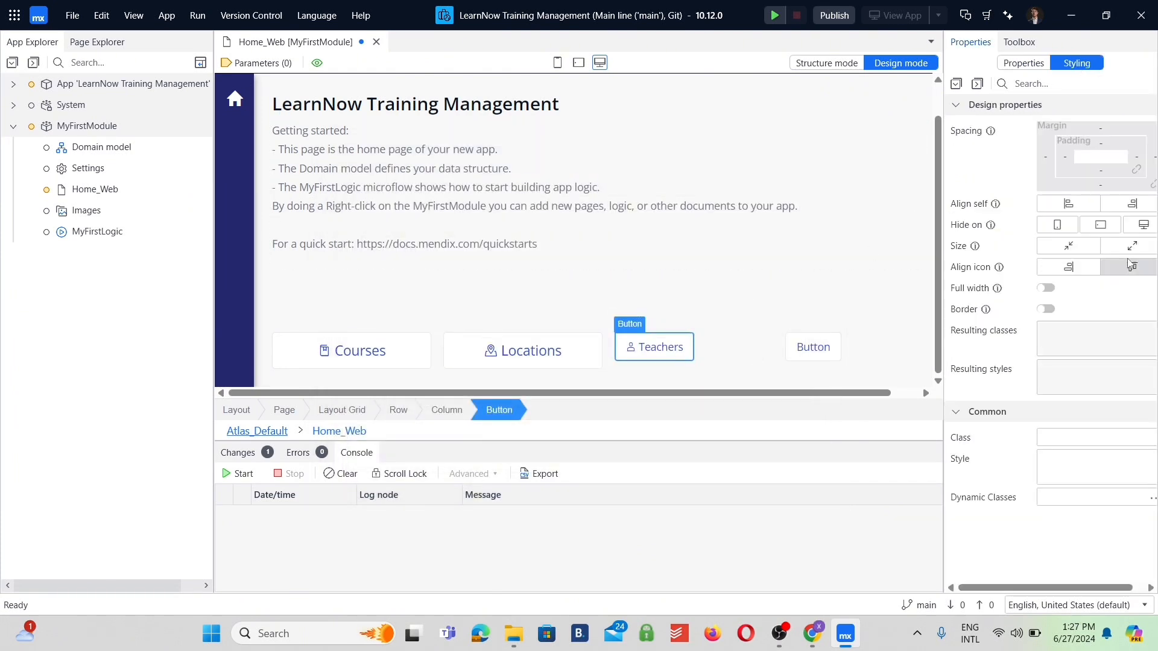
click(1132, 246)
click(1046, 288)
Set the caption of the fourth column's button to "Trainees".
double_click(815, 350)
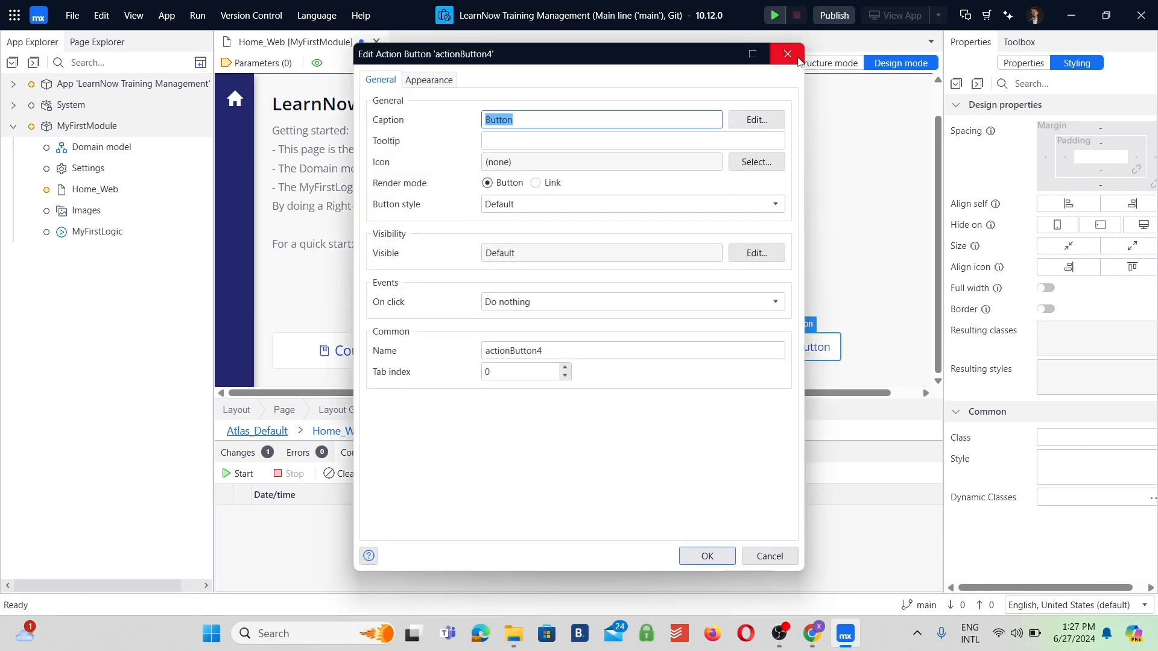
click(802, 47)
click(1023, 63)
click(1060, 126)
text(Trainees)
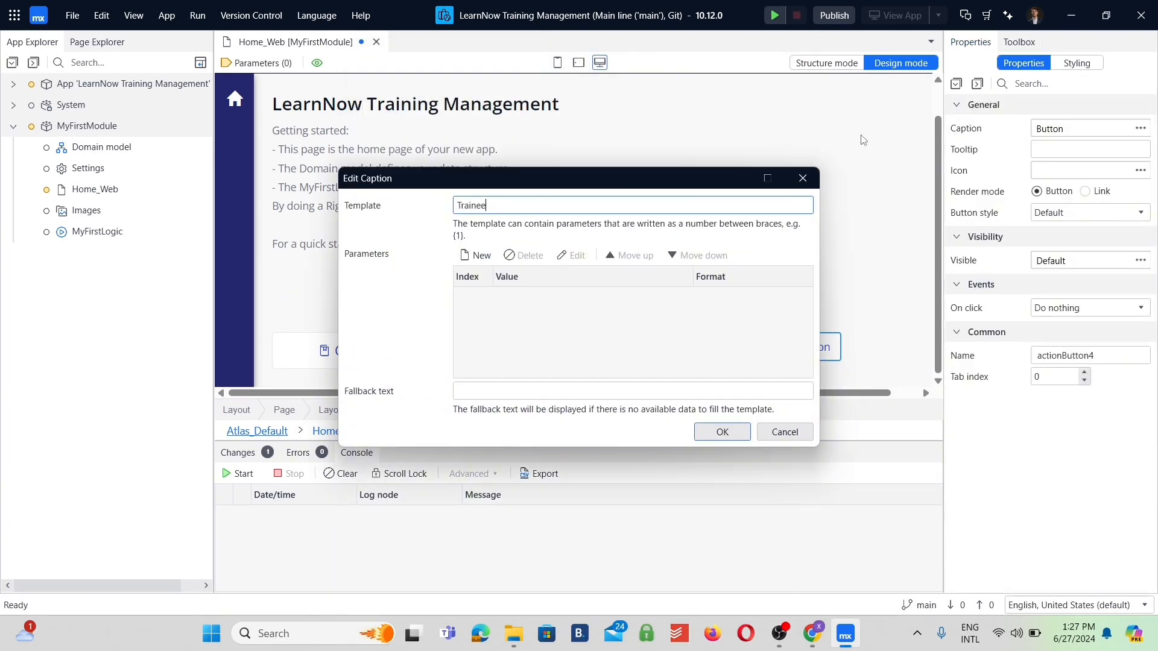
key(Return)
Give the Trainees button the Atlas icon graduation-hat.
click(1142, 170)
text(grad)
click(423, 388)
click(657, 462)
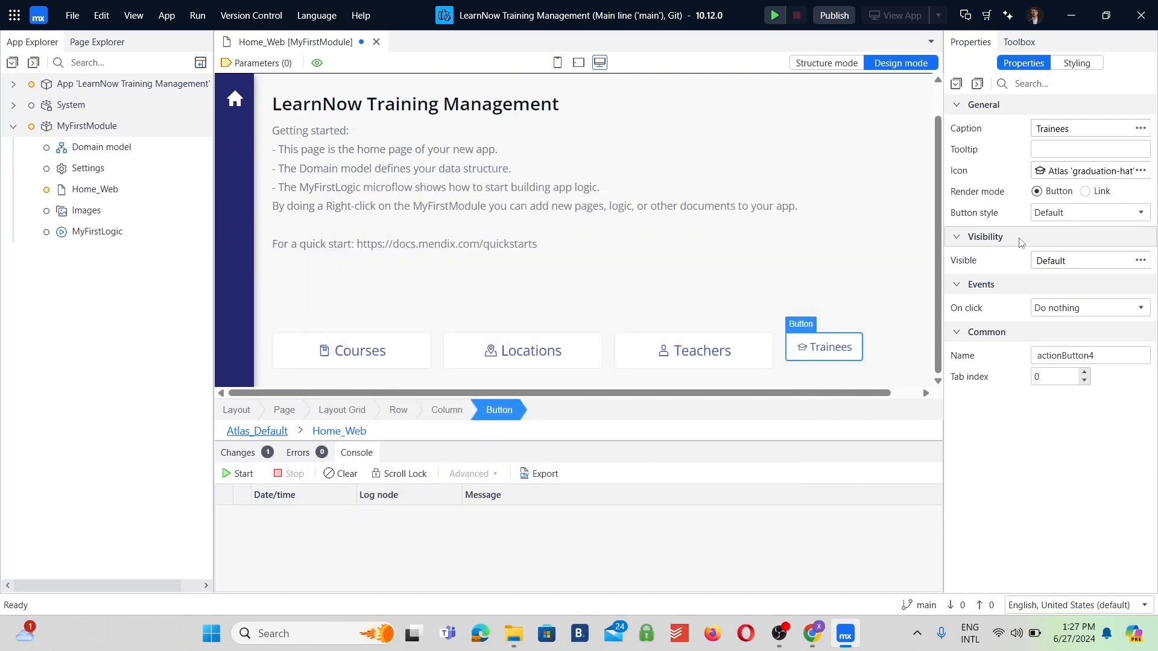
Style the Trainees button with the large size and full width, and save the home page.
click(1077, 63)
click(1131, 244)
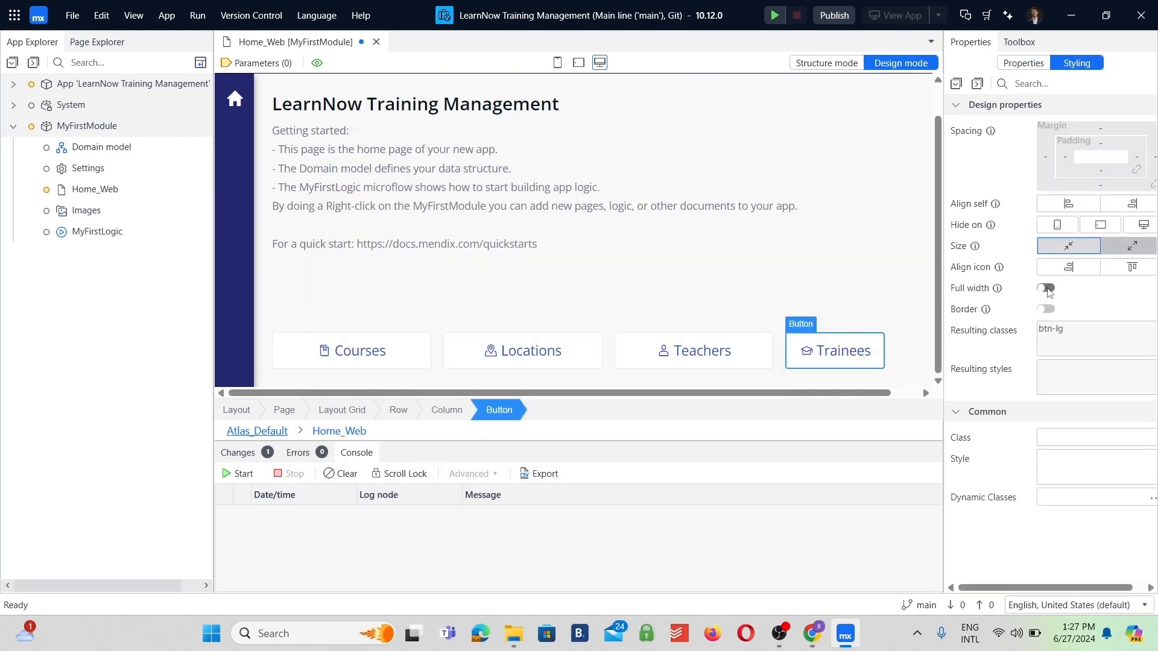
click(1047, 288)
key(ctrl+s)
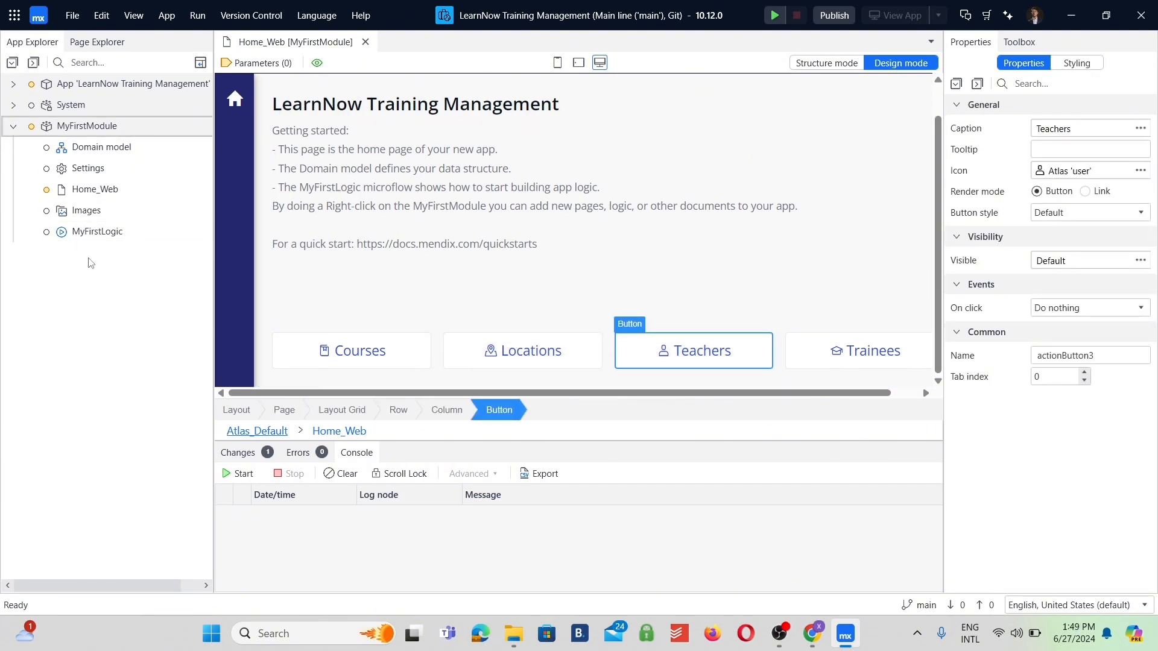
Add a responsive web page named Course_Overview to MyFirstModule, based on the List template.
right_click(80, 128)
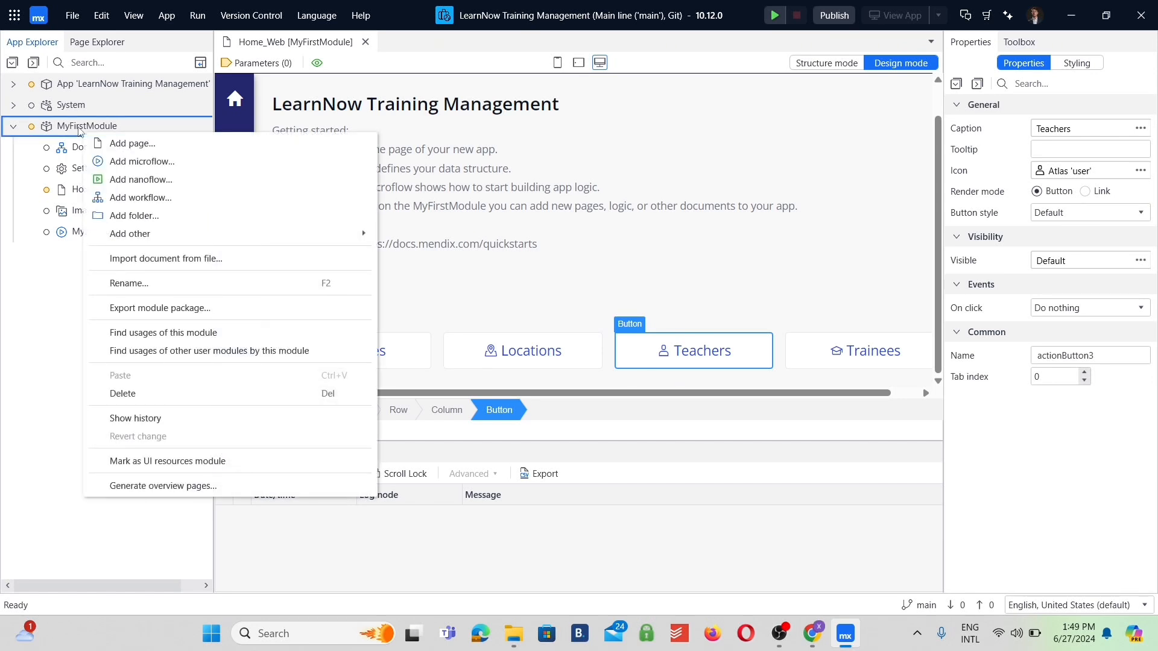
click(131, 143)
text(Course_)
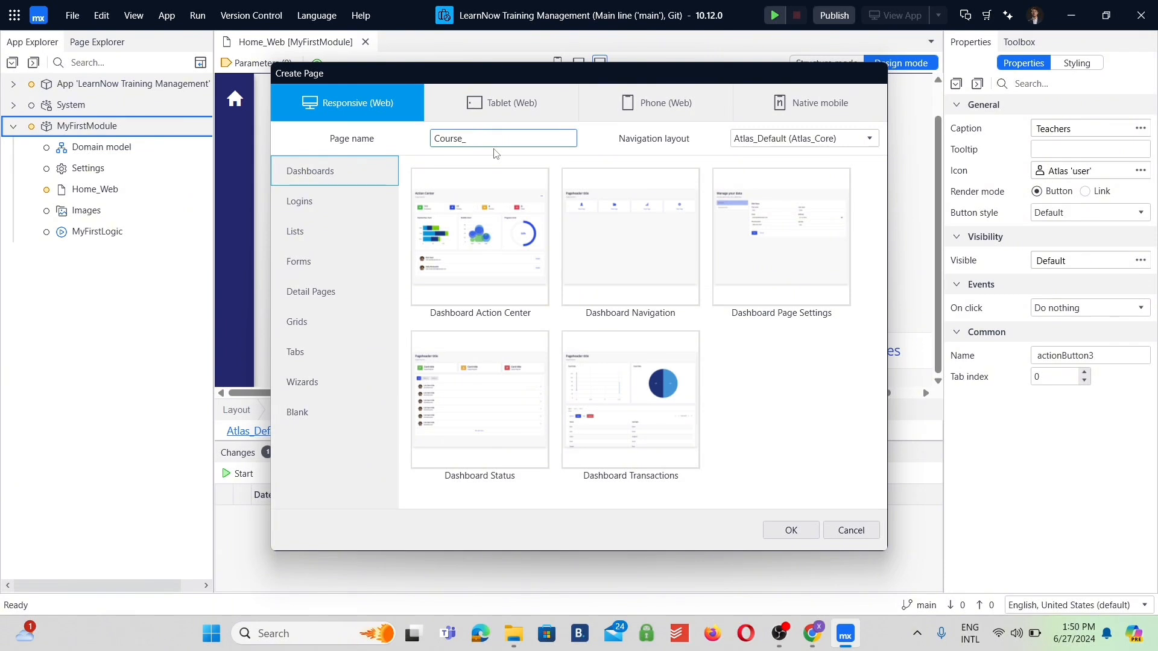
text(Overview)
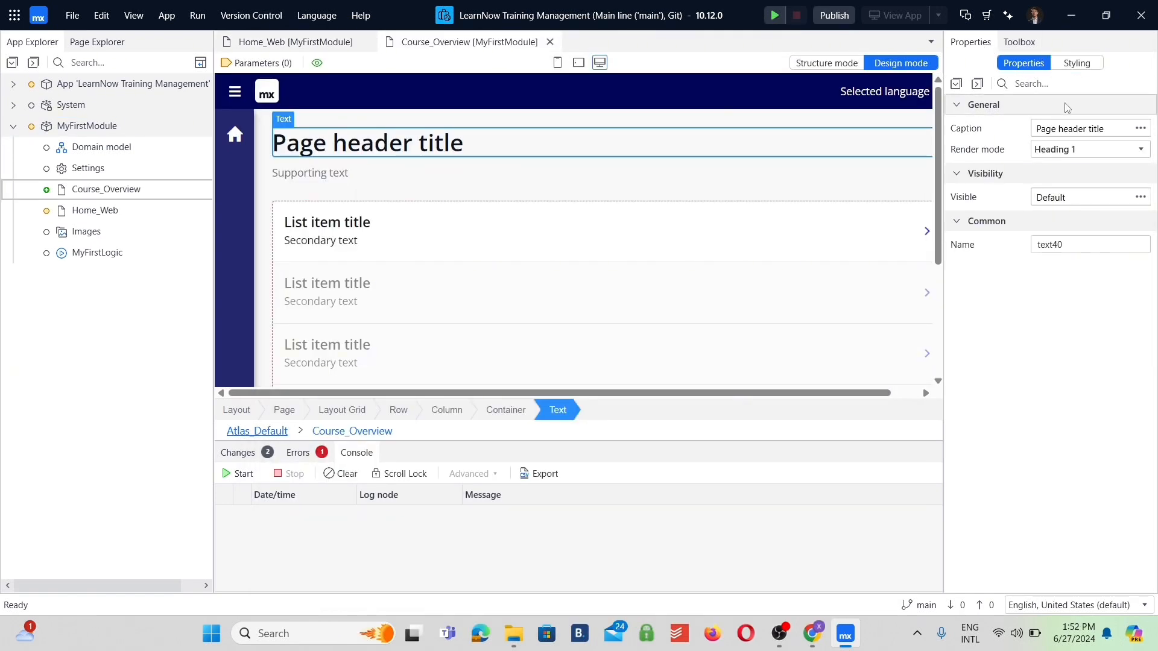
Set the page header title of Course_Overview to "Courses".
click(1103, 135)
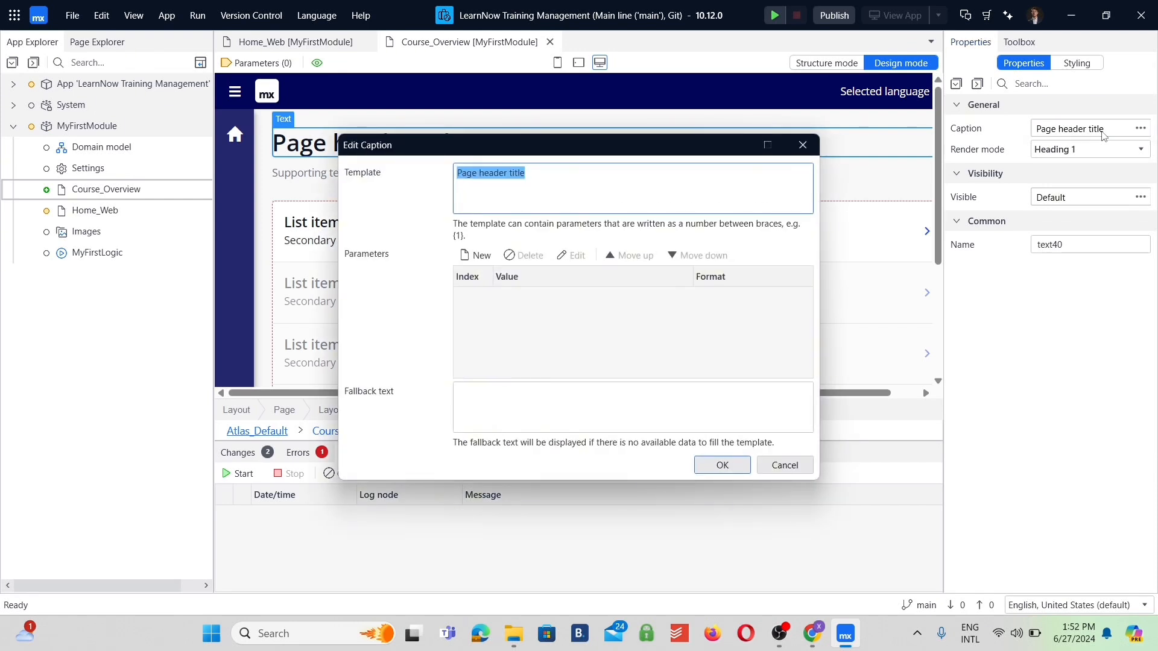
text(Cou)
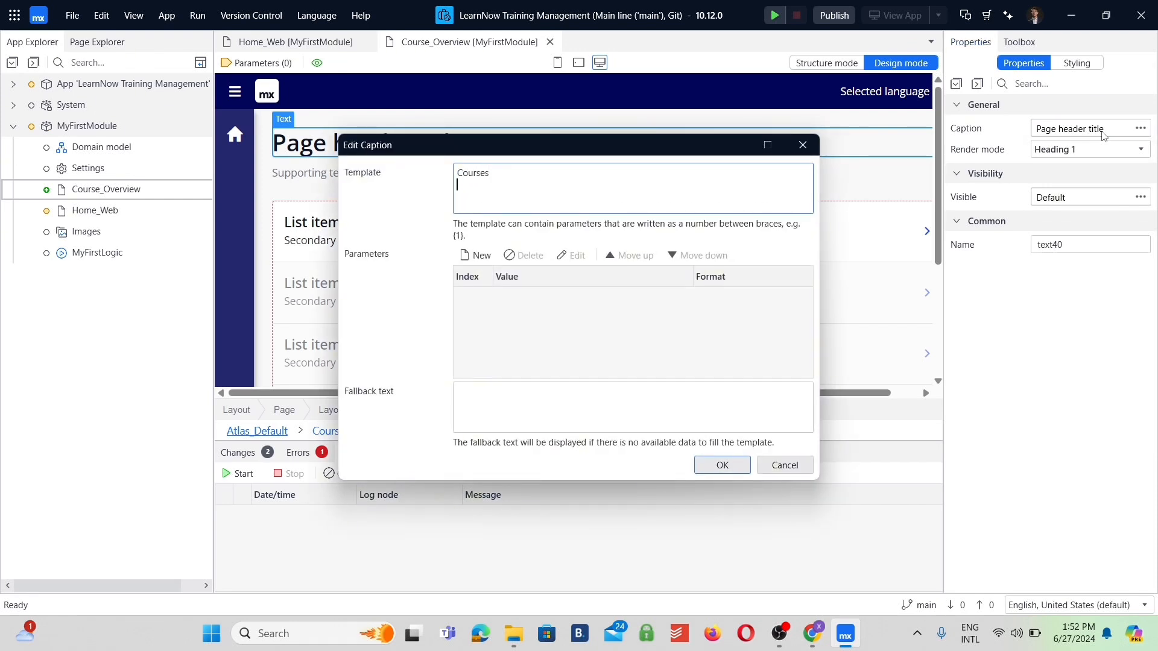
text(rses)
click(722, 466)
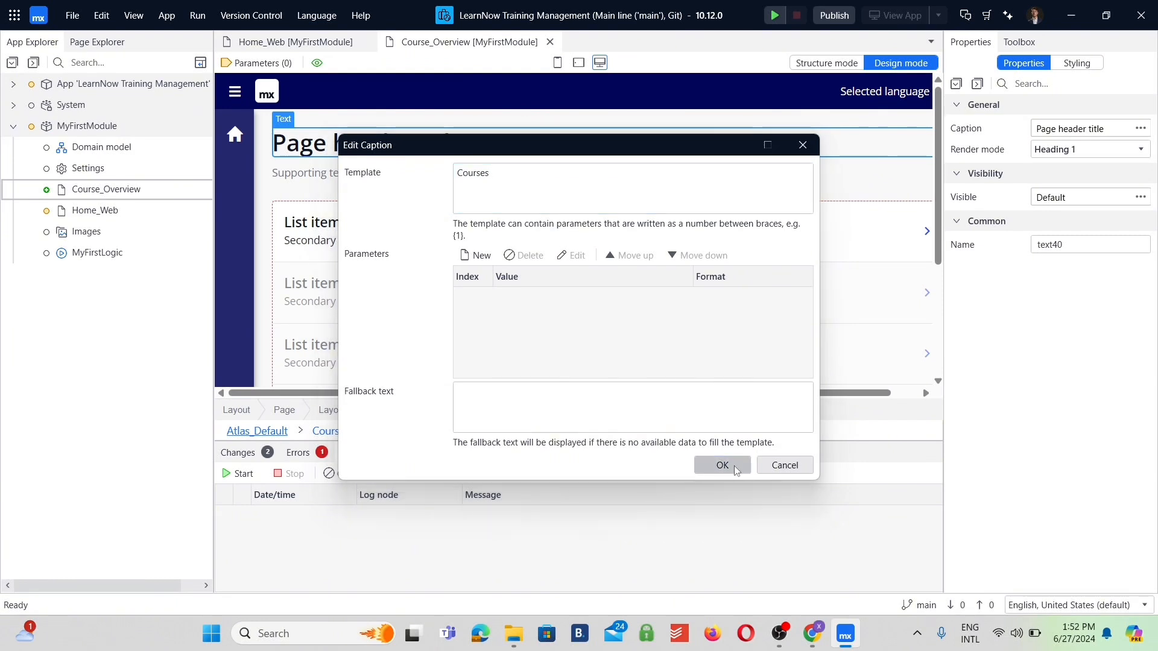
Make the Courses button on Home_Web show the Course_Overview page when clicked, and save the changes.
key(ctrl+Tab)
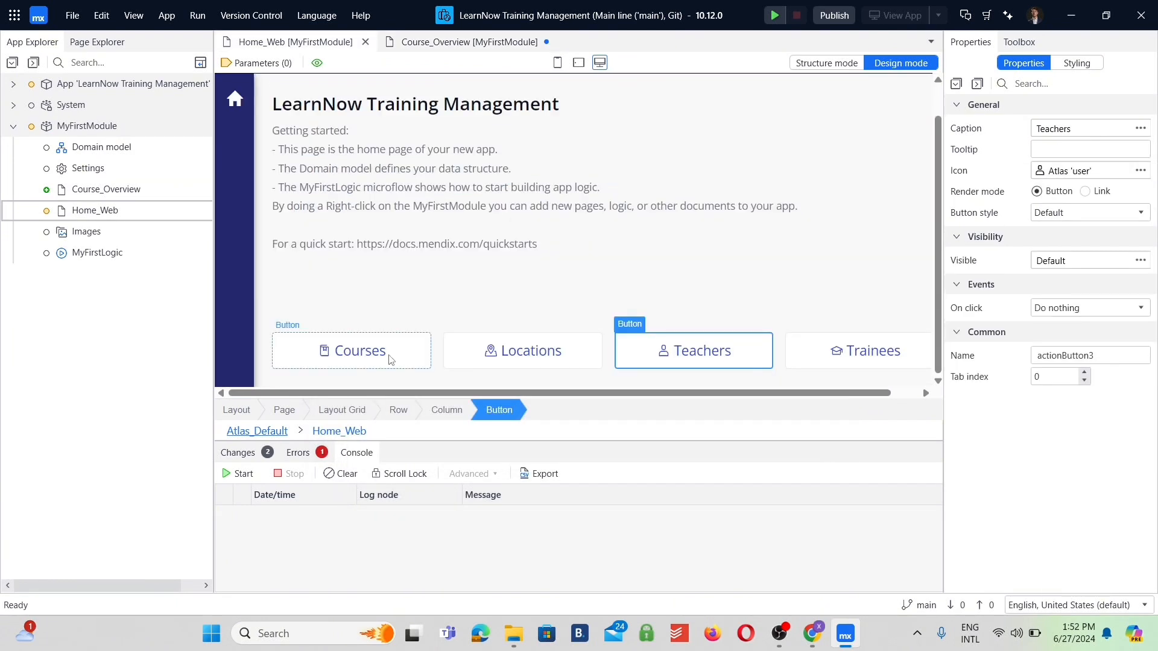
click(392, 360)
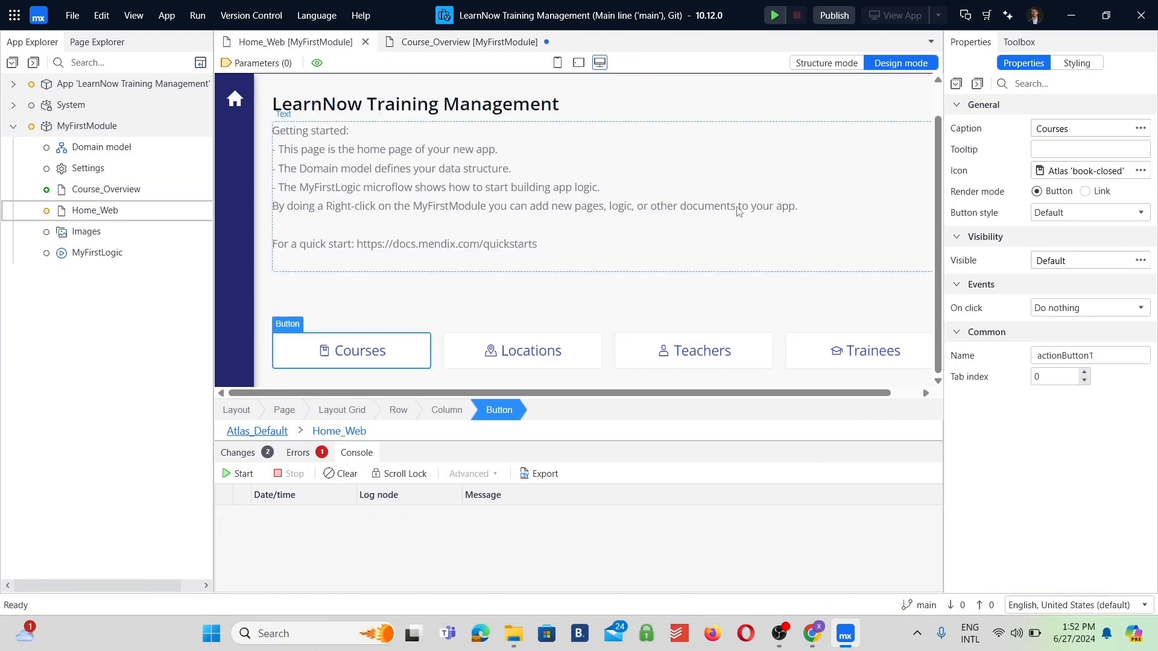
click(1090, 313)
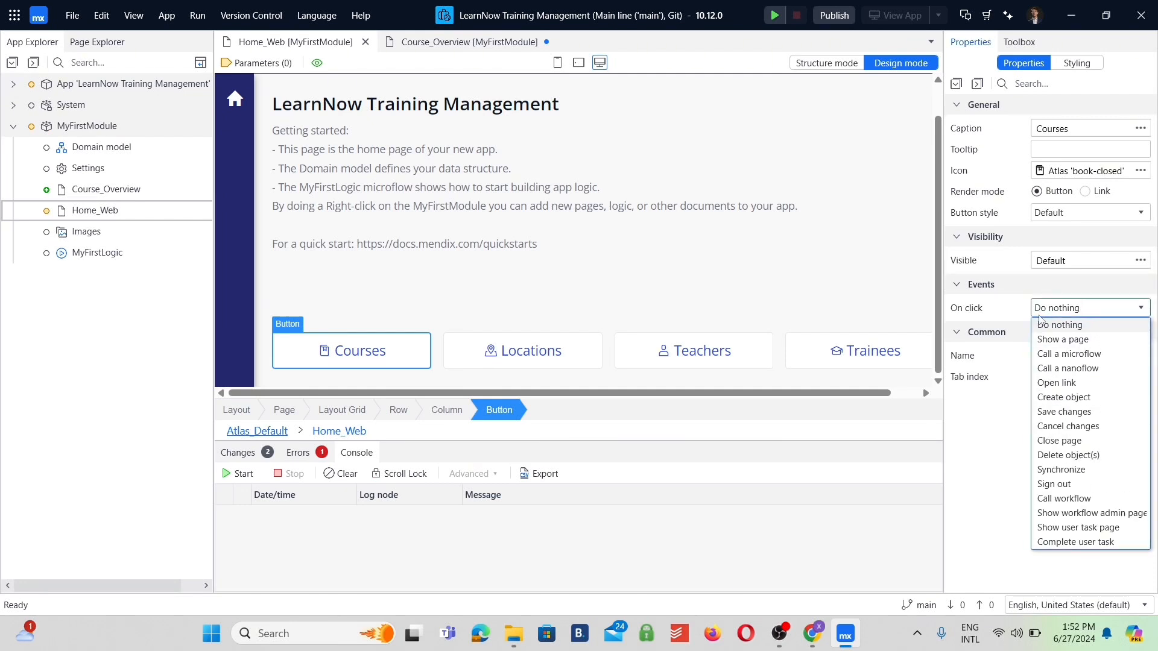
click(1063, 339)
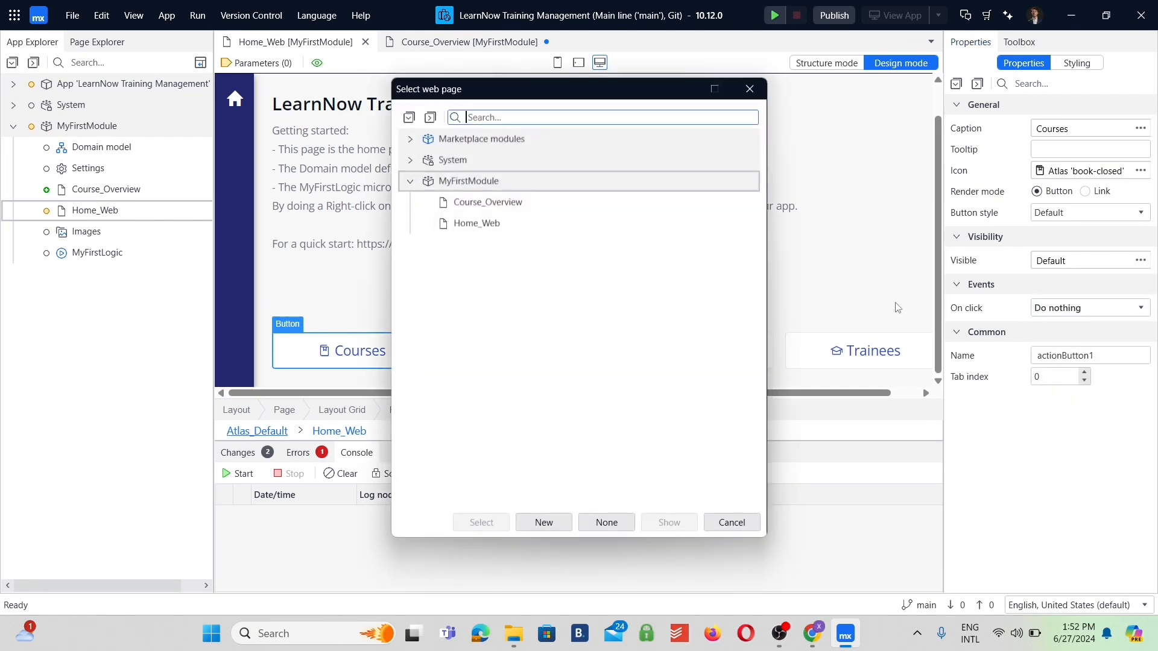
click(490, 204)
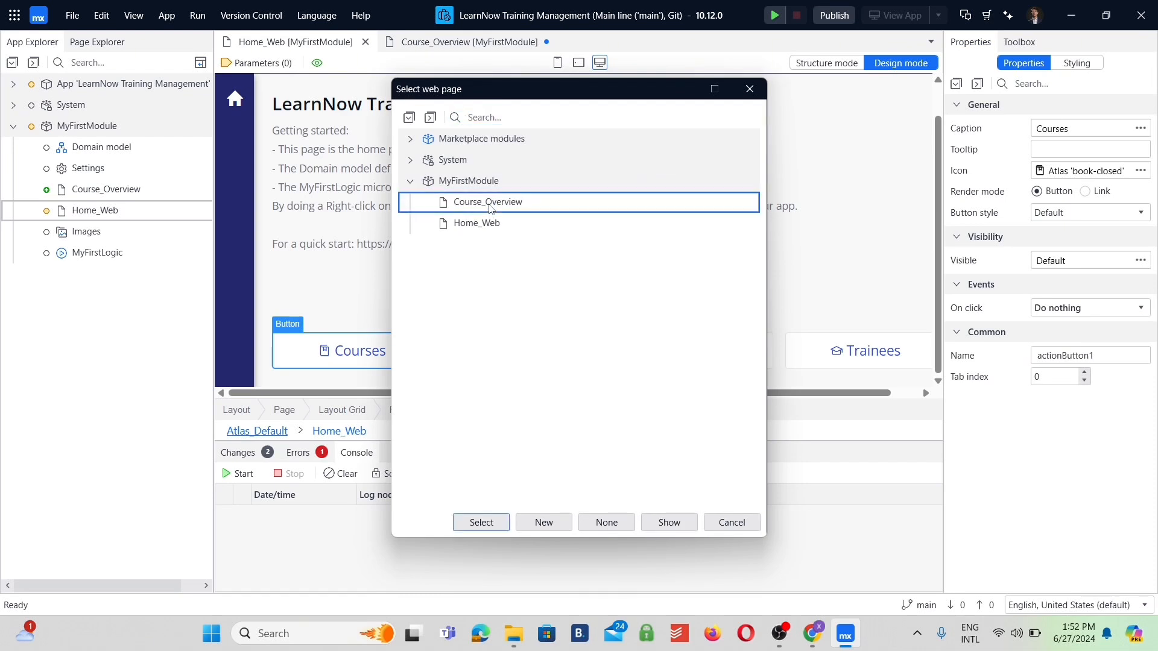
click(481, 523)
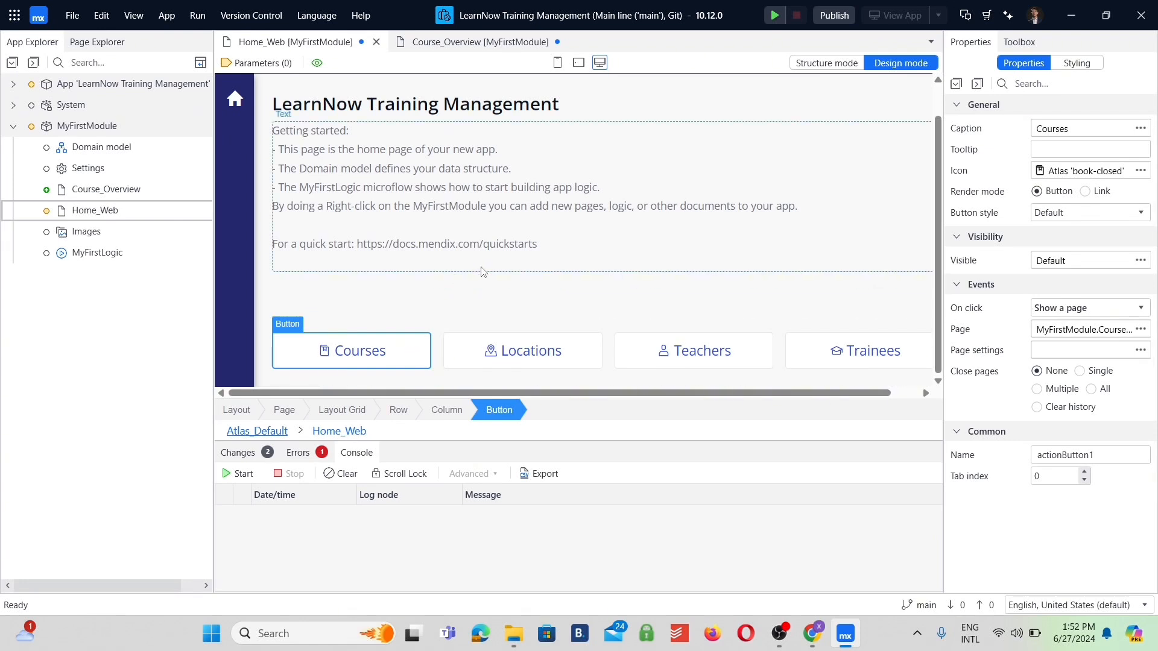
key(ctrl+s)
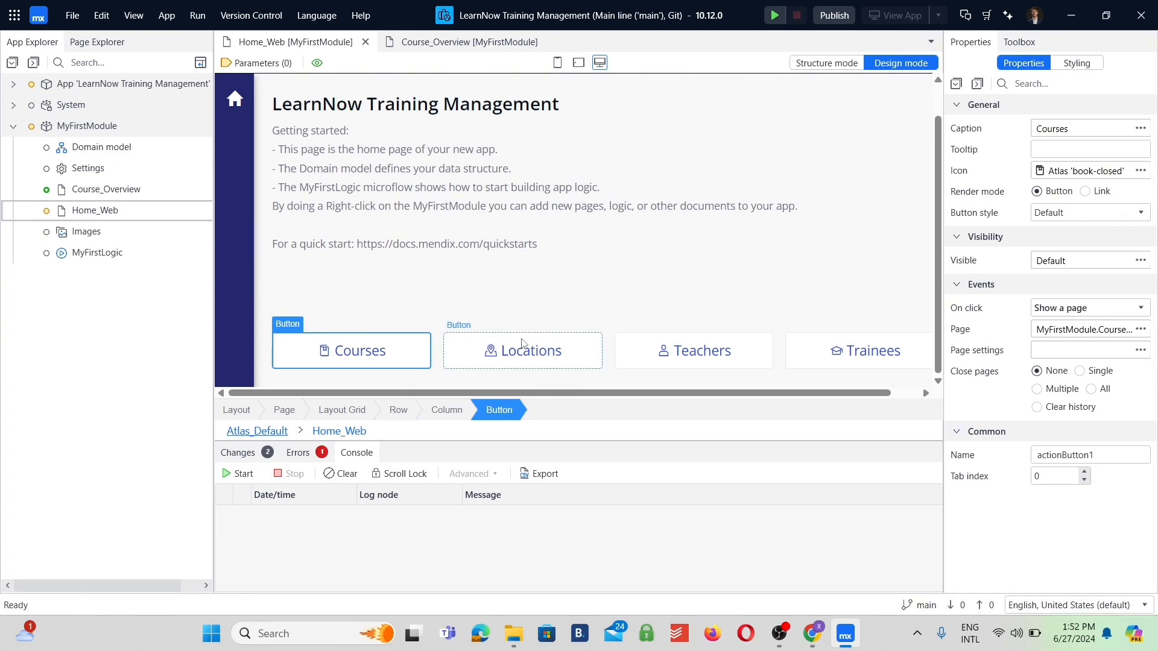
Add a responsive web page named Location_Overview to MyFirstModule, based on the List template.
right_click(102, 125)
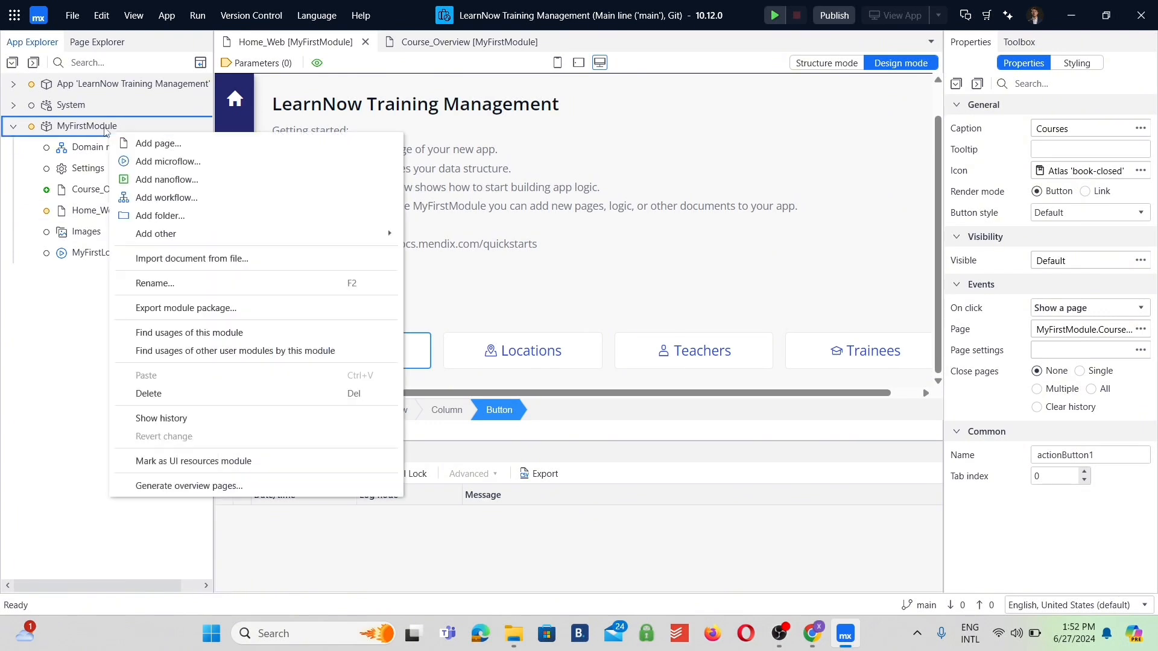
click(139, 143)
text(Location)
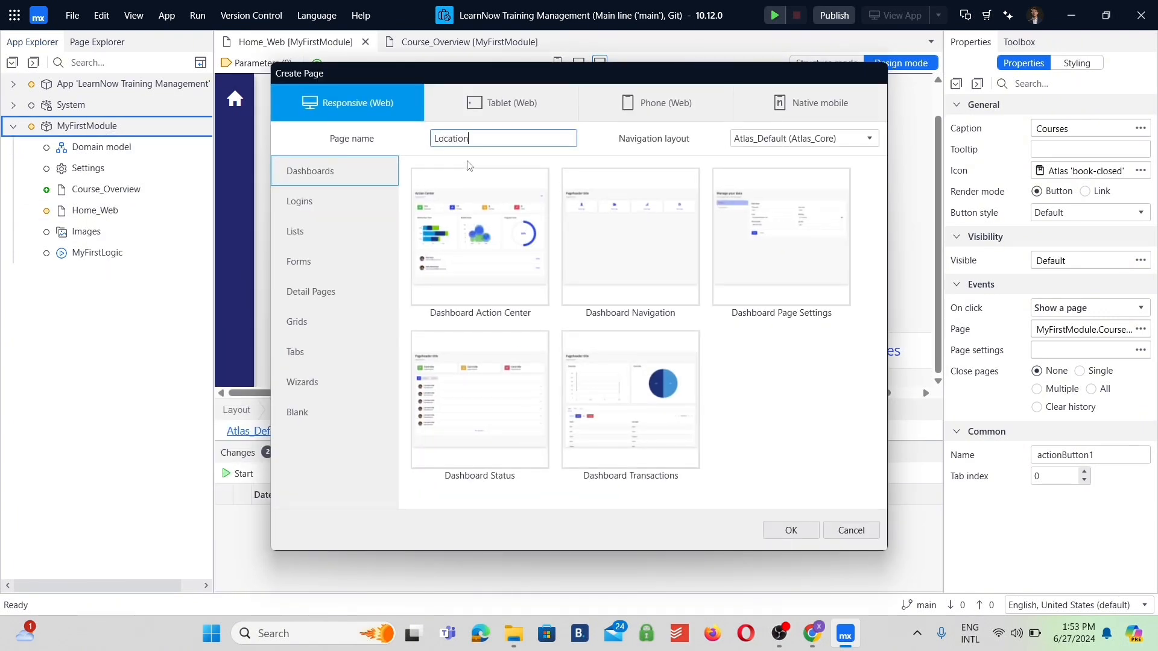
text(s_Overview)
click(386, 233)
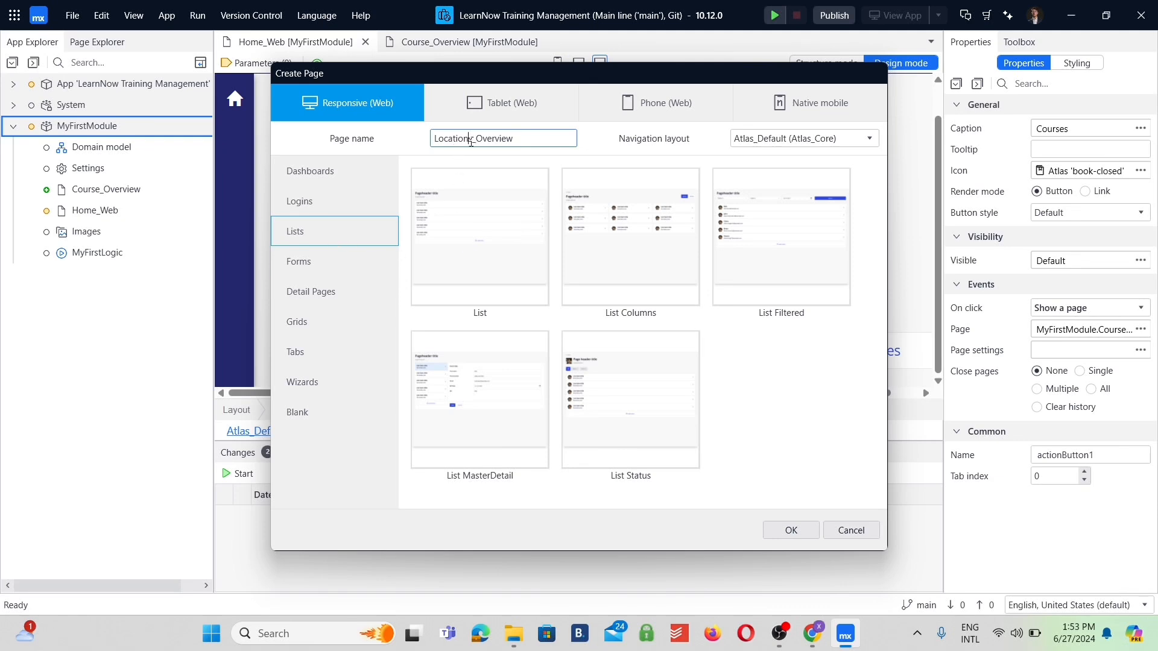
key(Delete)
click(480, 236)
click(790, 531)
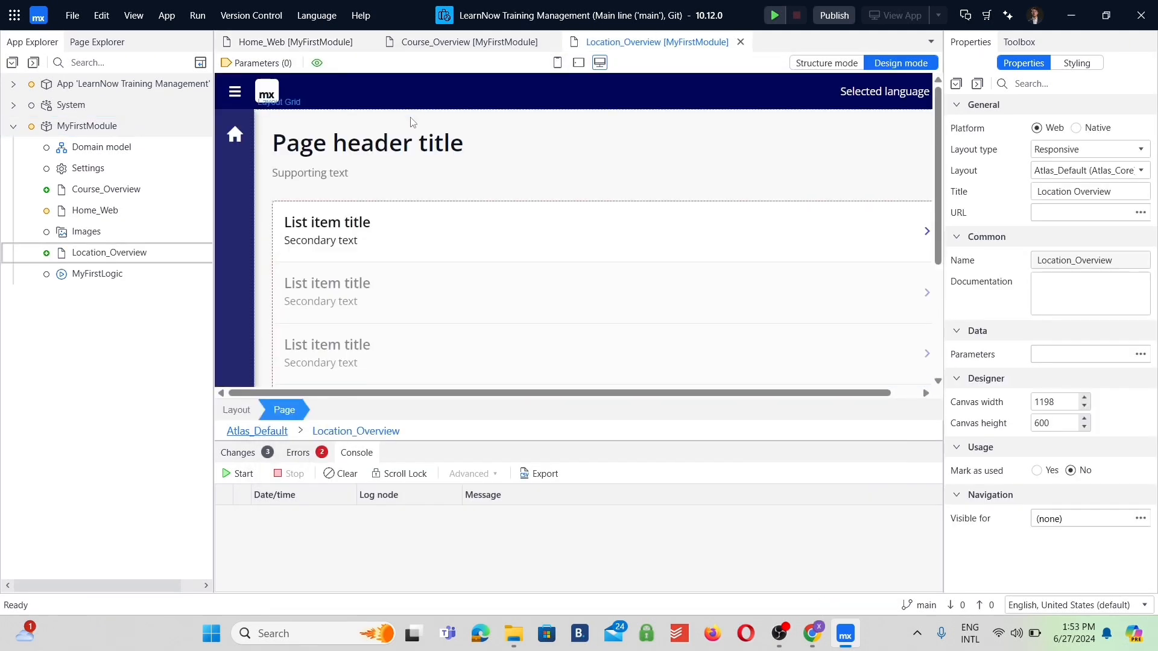
Set the page header title of Location_Overview to "Locations".
click(388, 143)
click(1054, 134)
text(Locations)
key(Return)
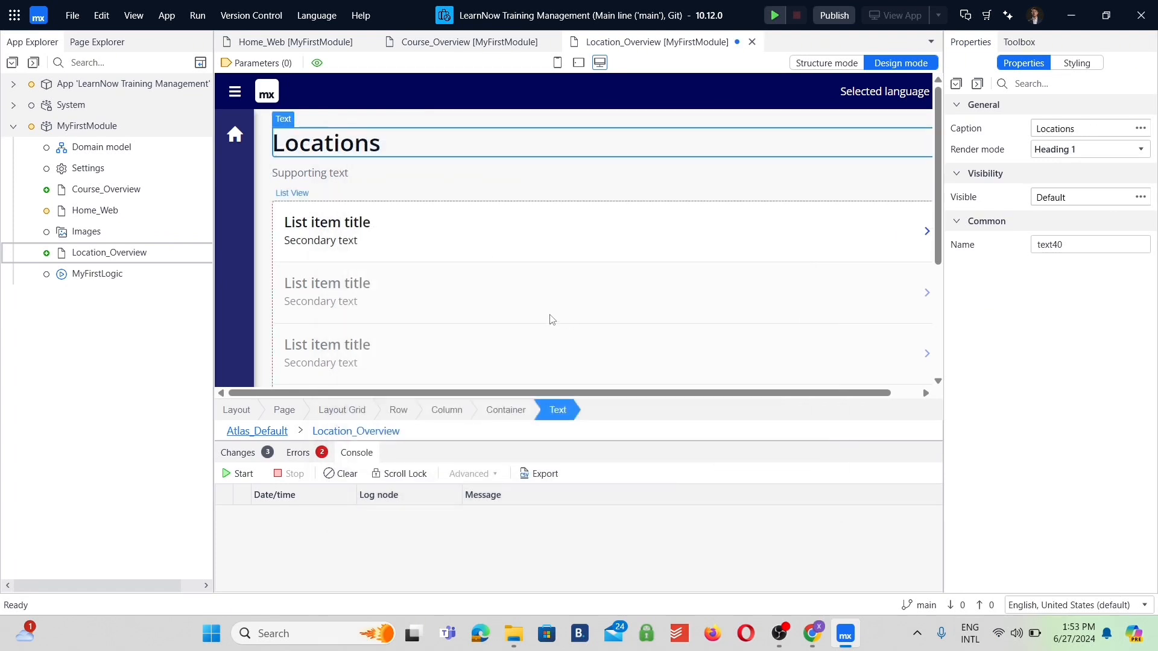
Make the Locations button on Home_Web show the Location_Overview page when clicked.
double_click(110, 216)
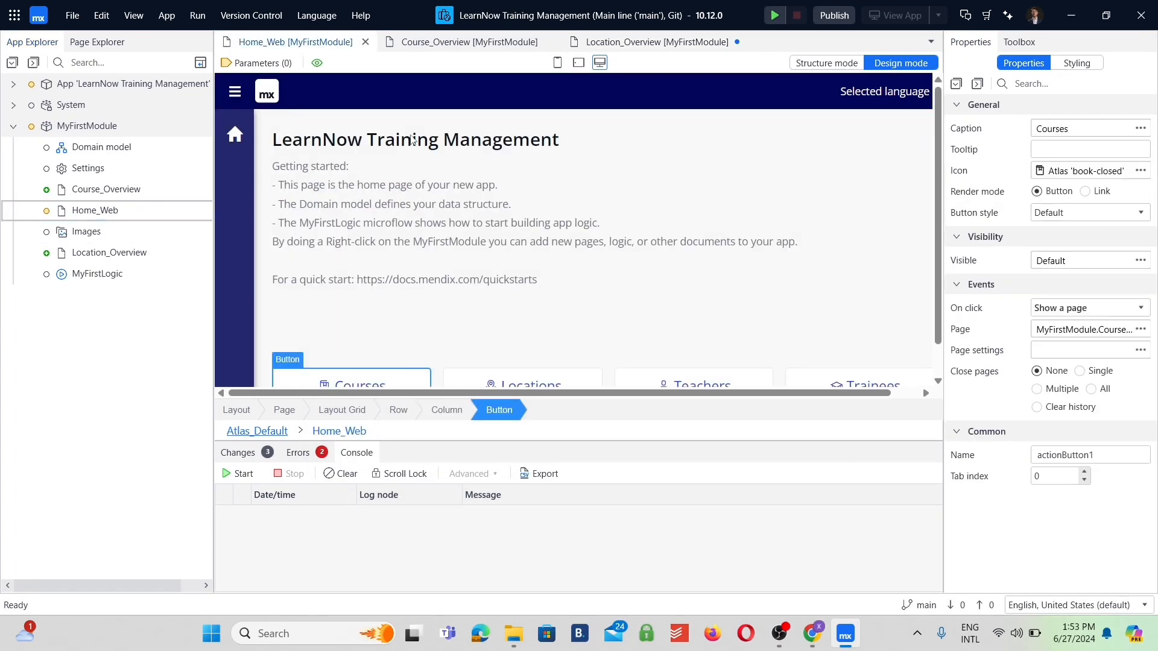
scroll(543, 272, down, 1)
double_click(509, 347)
click(589, 298)
click(519, 332)
click(543, 243)
key(Return)
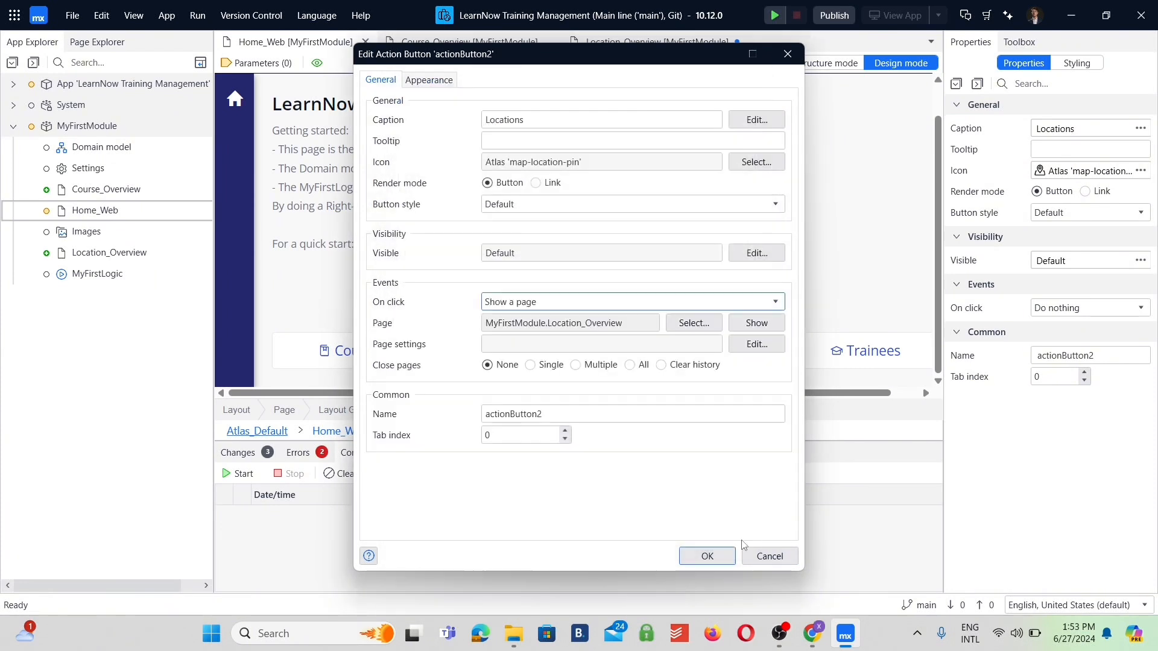
click(708, 556)
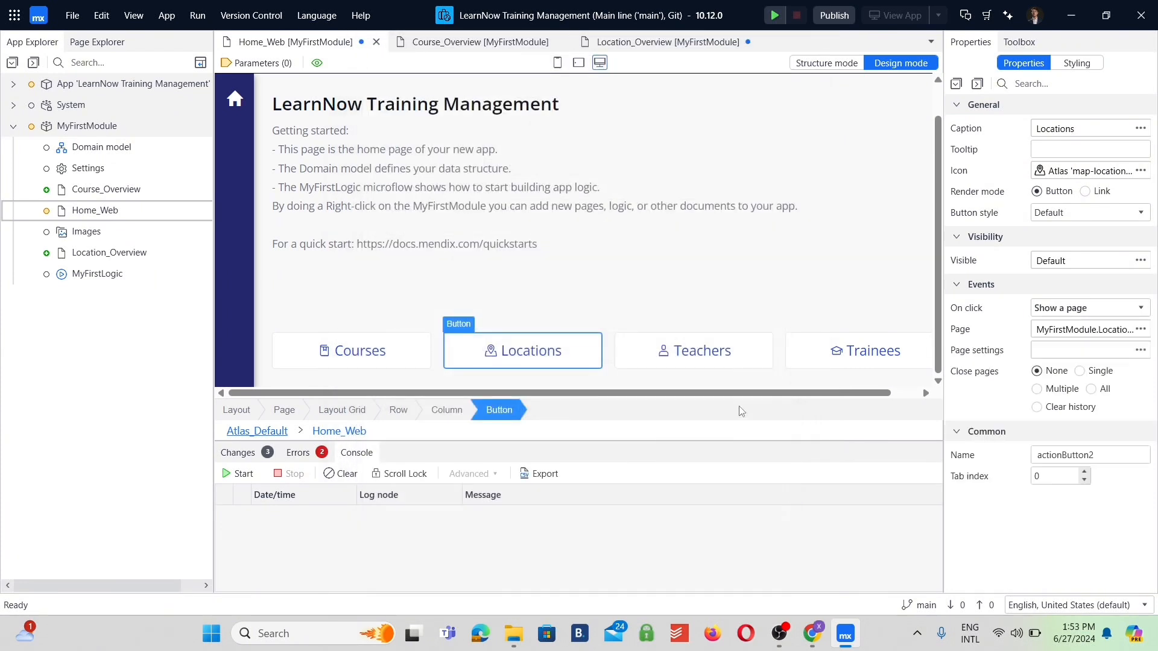
Make the Teachers button show a new responsive page named Teacher_Overview, created from the Lists templates.
click(699, 354)
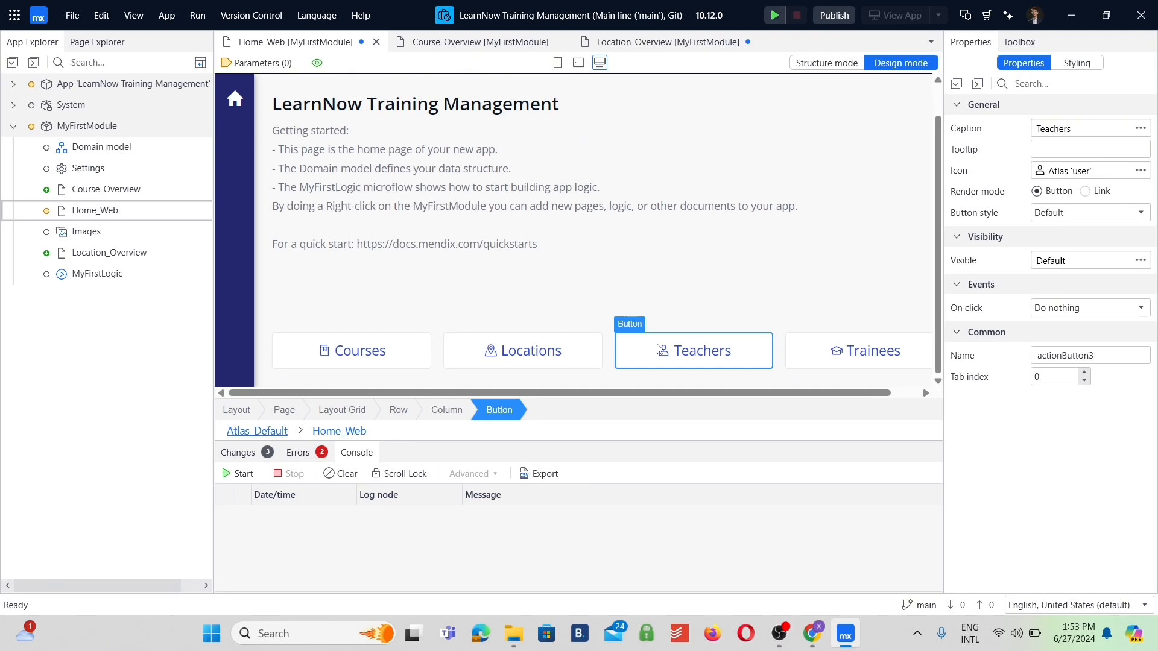
click(1084, 309)
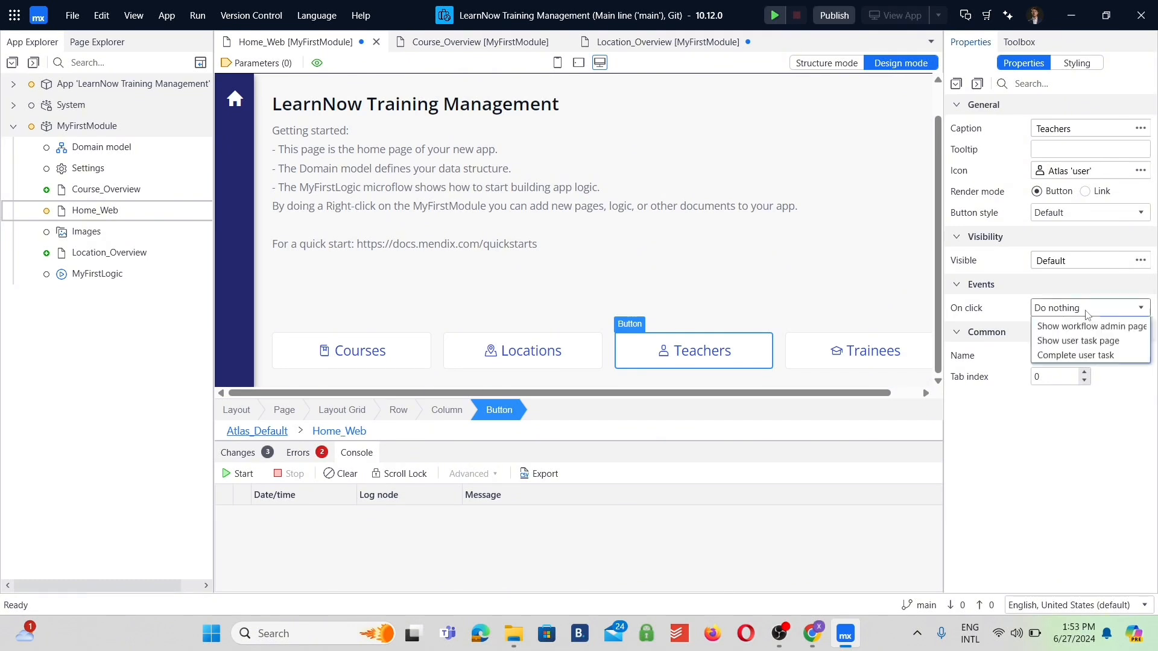
click(1065, 339)
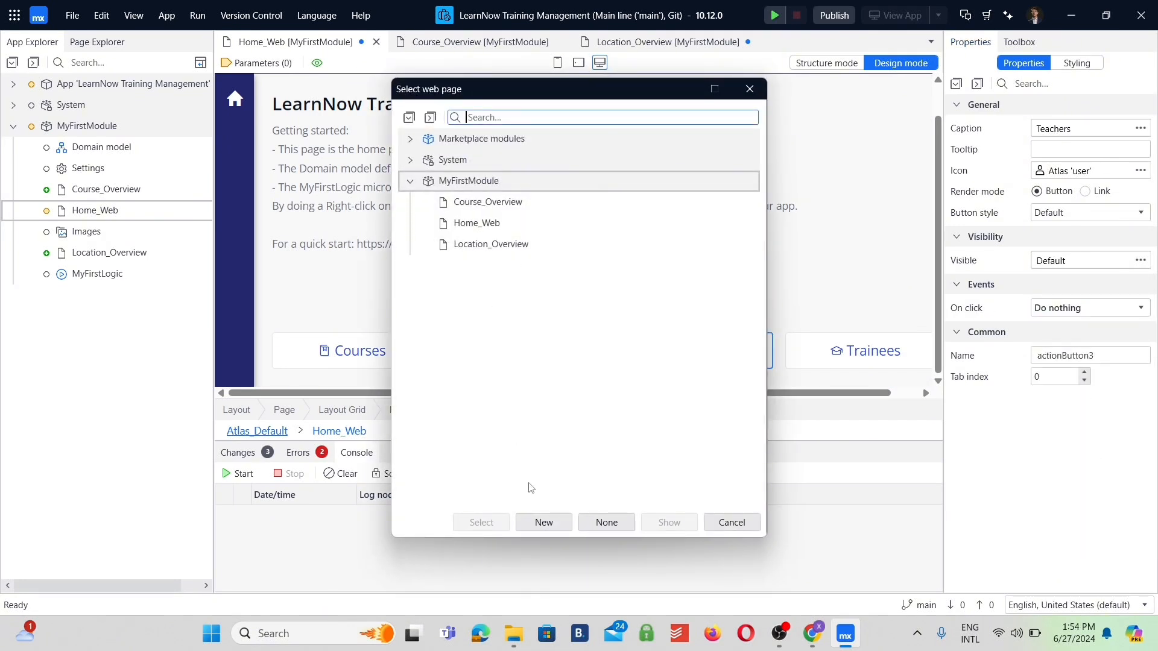
click(543, 523)
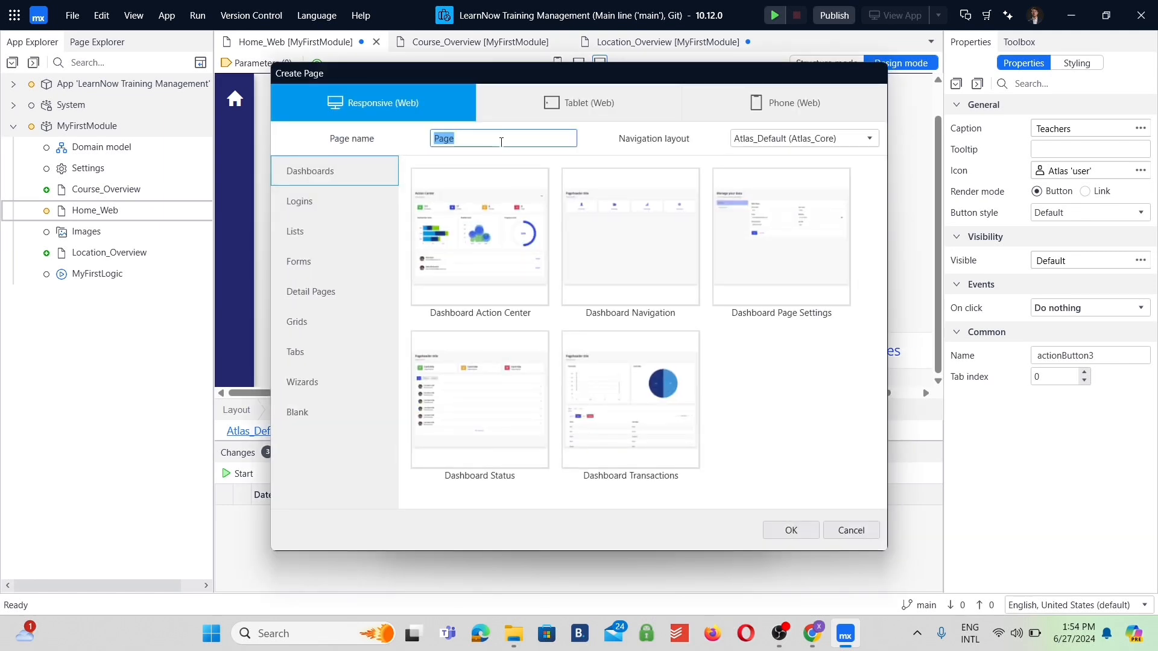
text(Teacher_Overview)
click(295, 231)
click(791, 530)
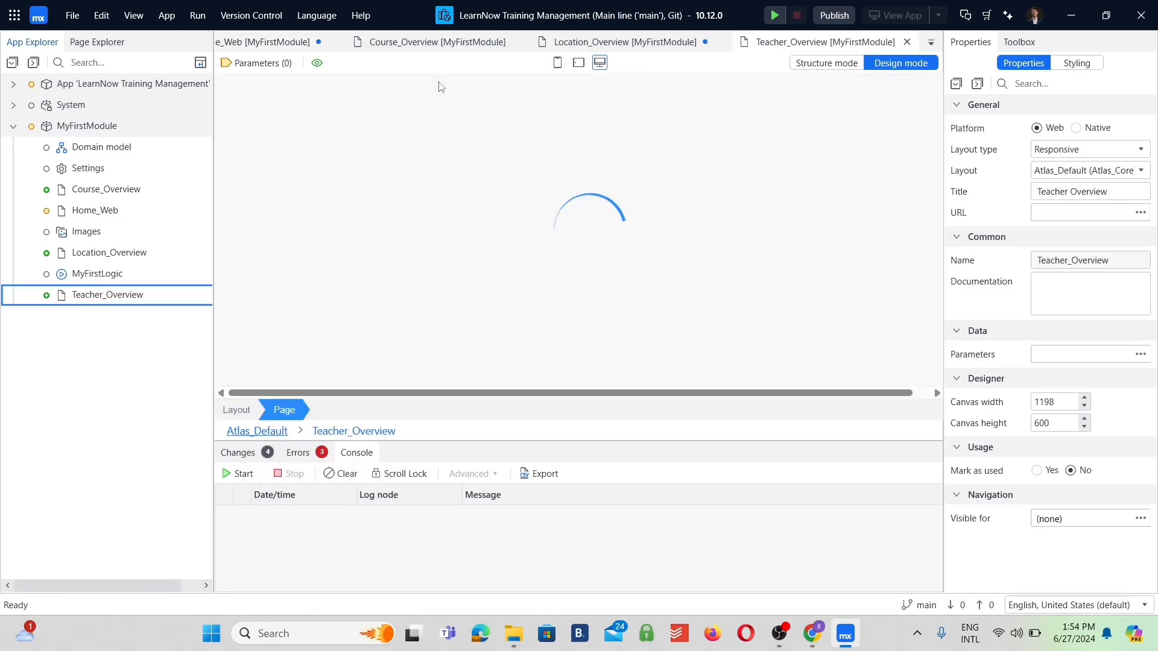
Set the page header title of Teacher_Overview to "Teachers".
double_click(373, 140)
text(Teachers)
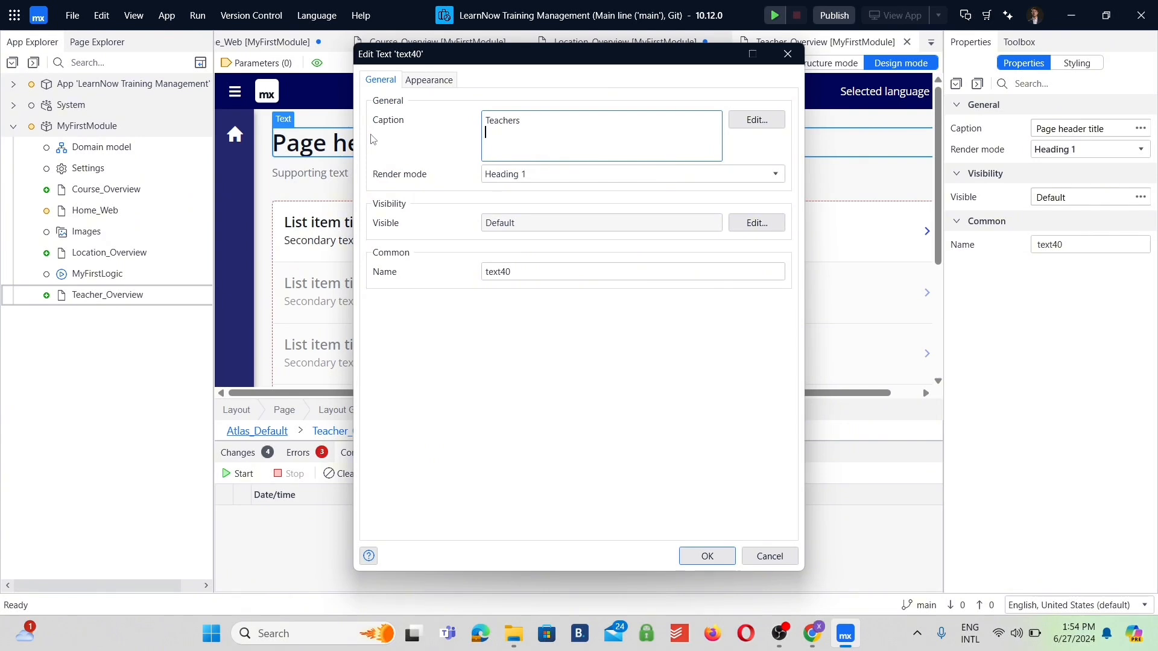
click(707, 554)
Make the Trainees button on Home_Web show a new responsive page named Trainee_Overview, created from the Lists templates.
double_click(95, 210)
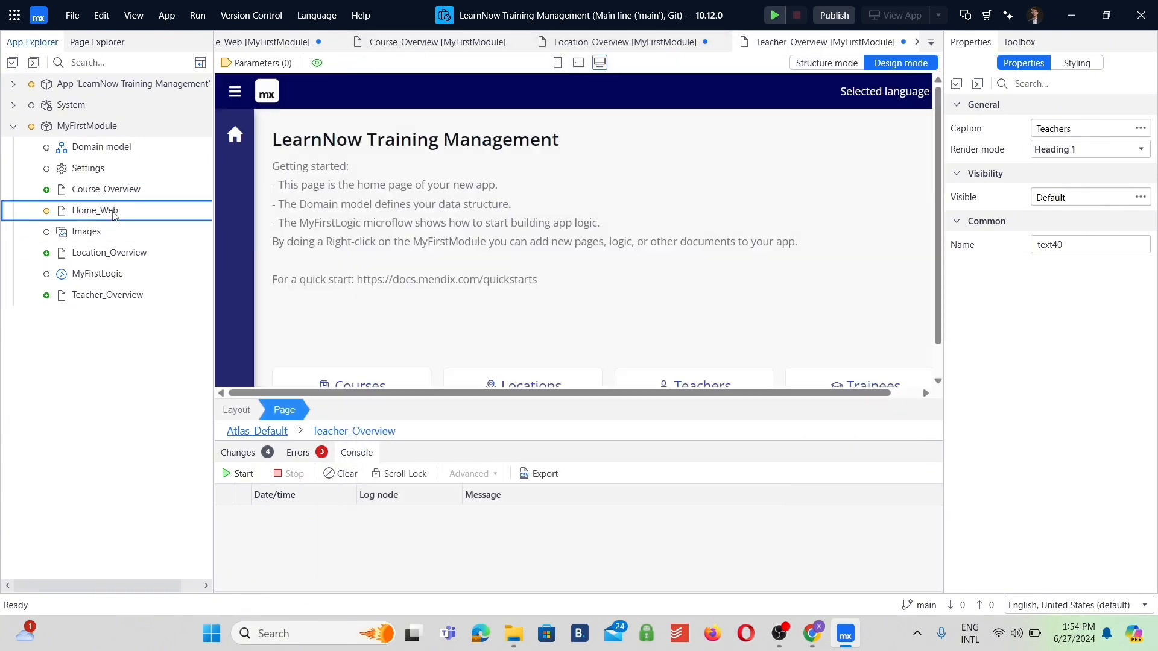
click(865, 351)
click(1085, 307)
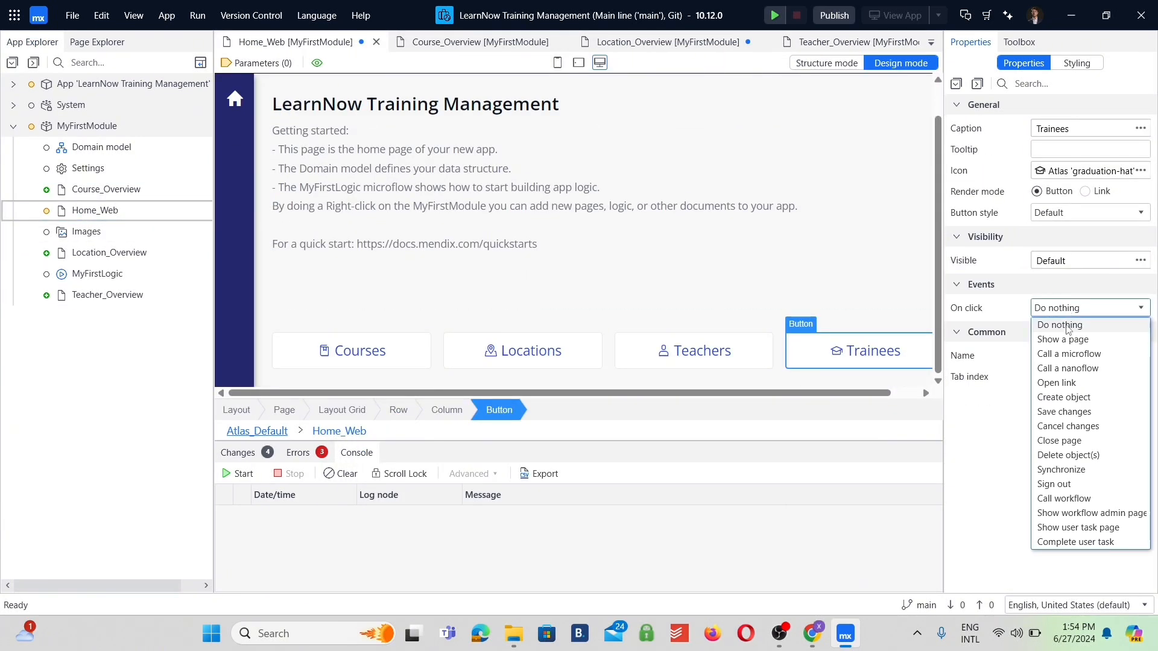
click(1061, 339)
click(541, 521)
text(Train)
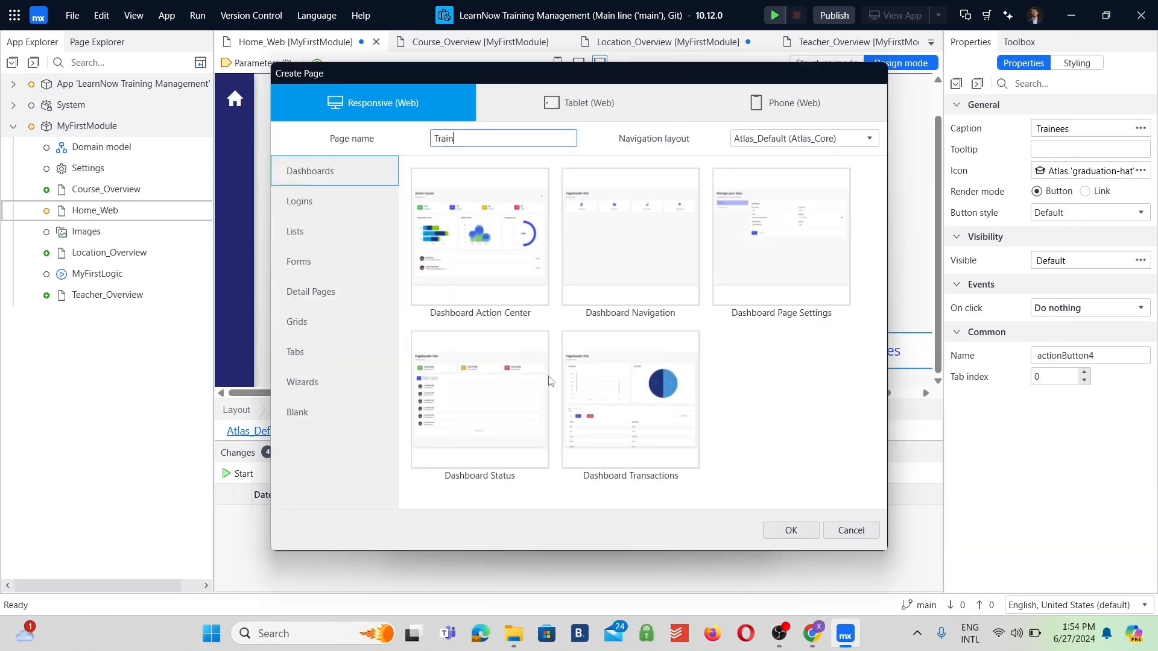
text(ee_Overview)
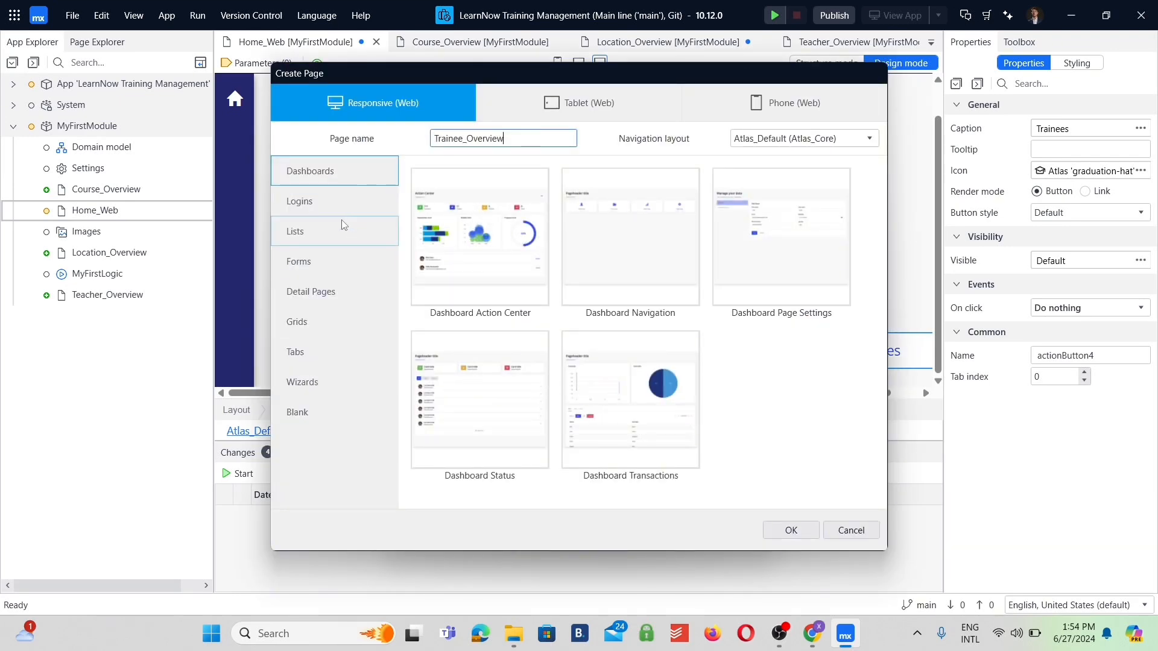
click(295, 231)
click(507, 222)
click(791, 531)
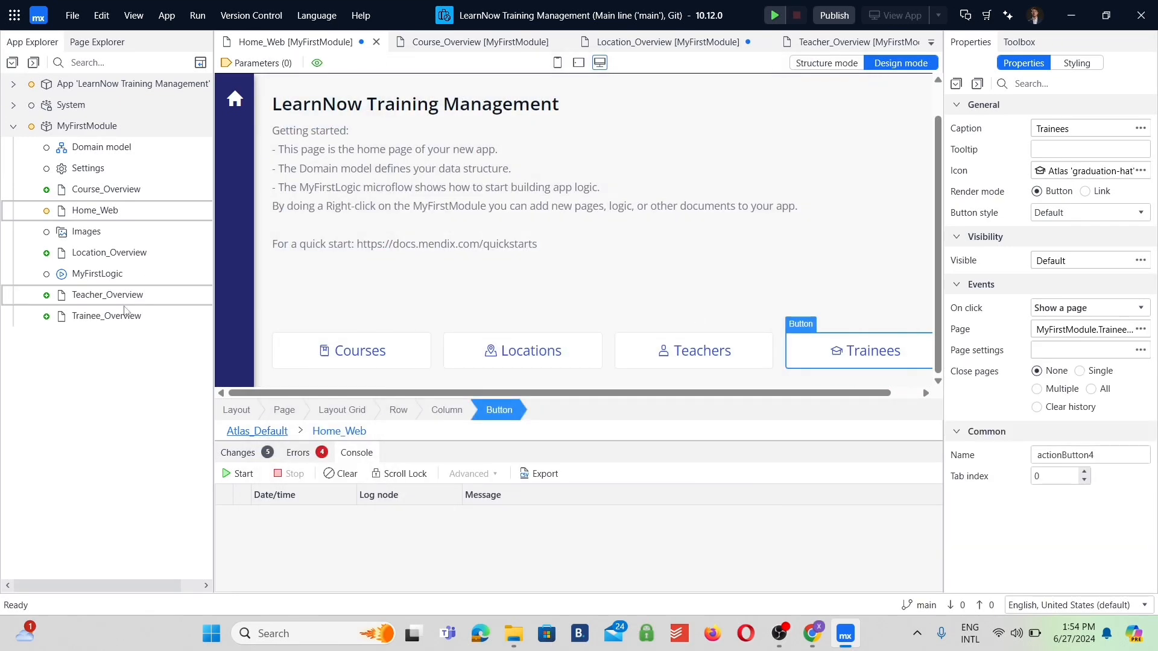
Set the page header title of Trainee_Overview to "Trainees".
double_click(367, 172)
text(Trainees)
key(Return)
click(715, 561)
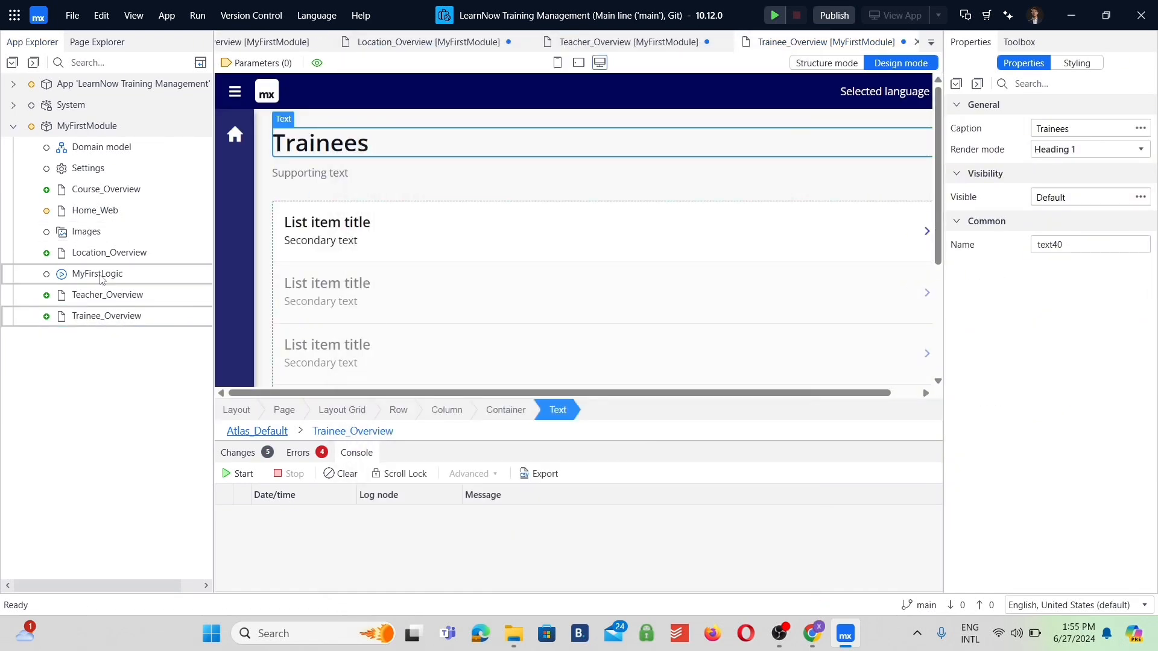
Return to Home_Web and inspect the on-click settings of the Trainees button.
double_click(109, 213)
scroll(840, 378, down, 1)
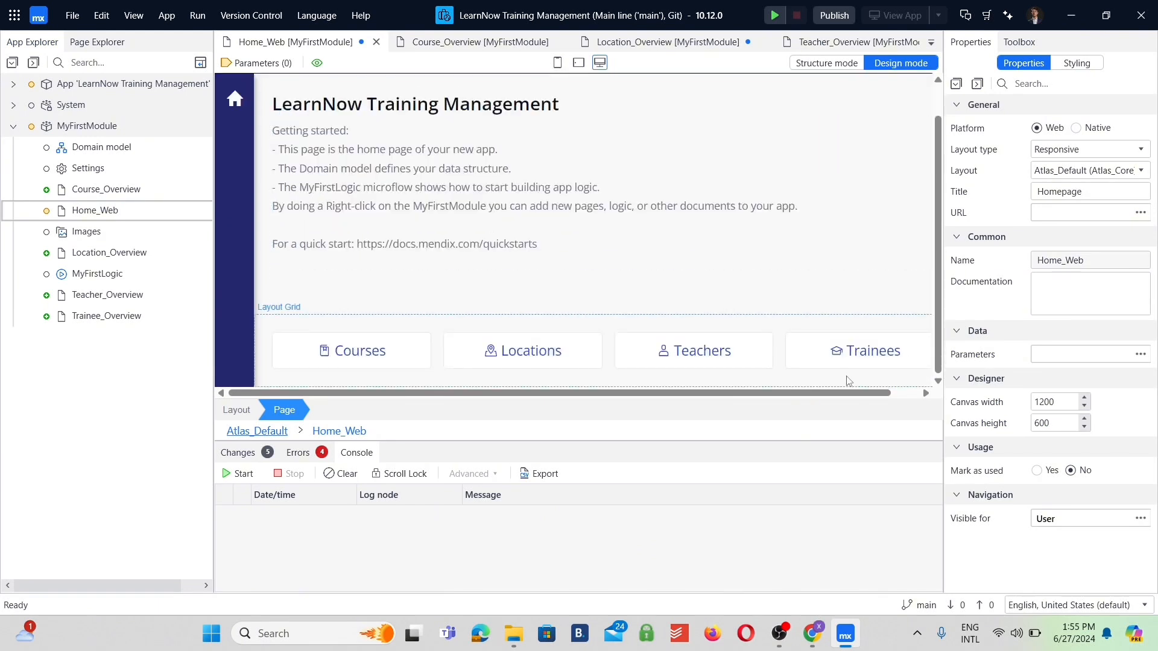
click(847, 358)
scroll(584, 305, up, 1)
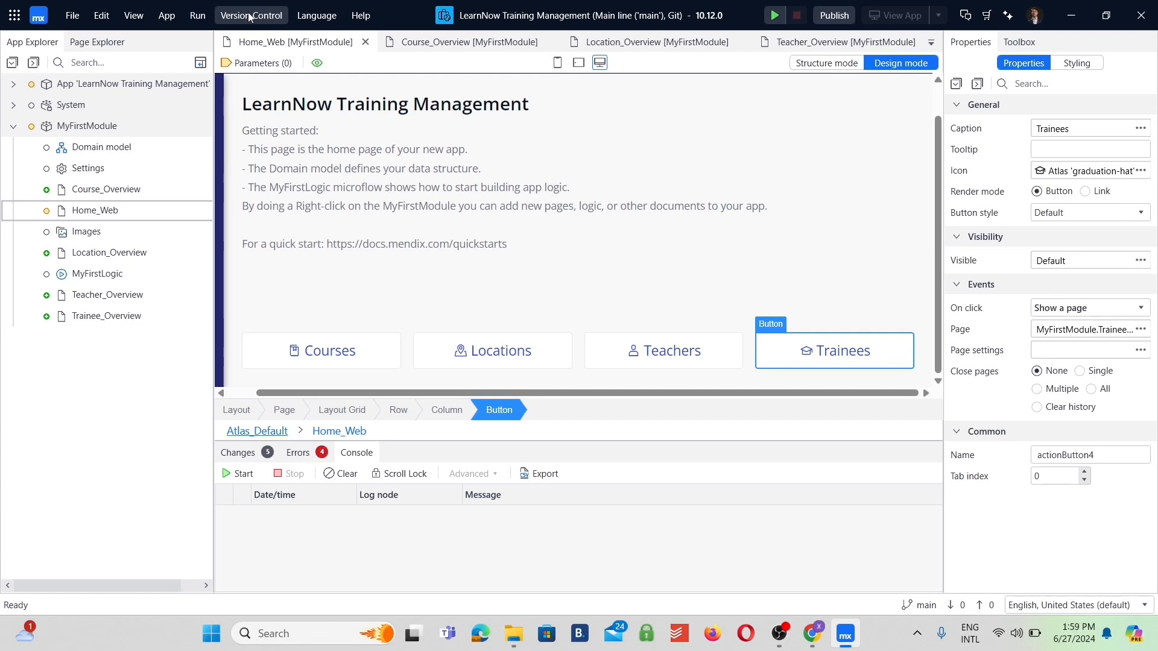
Prepare a commit despite the project errors, relating it to story LEA-7 and its homepage and "Connect the buttons to pages where information can be seen" tasks.
click(249, 15)
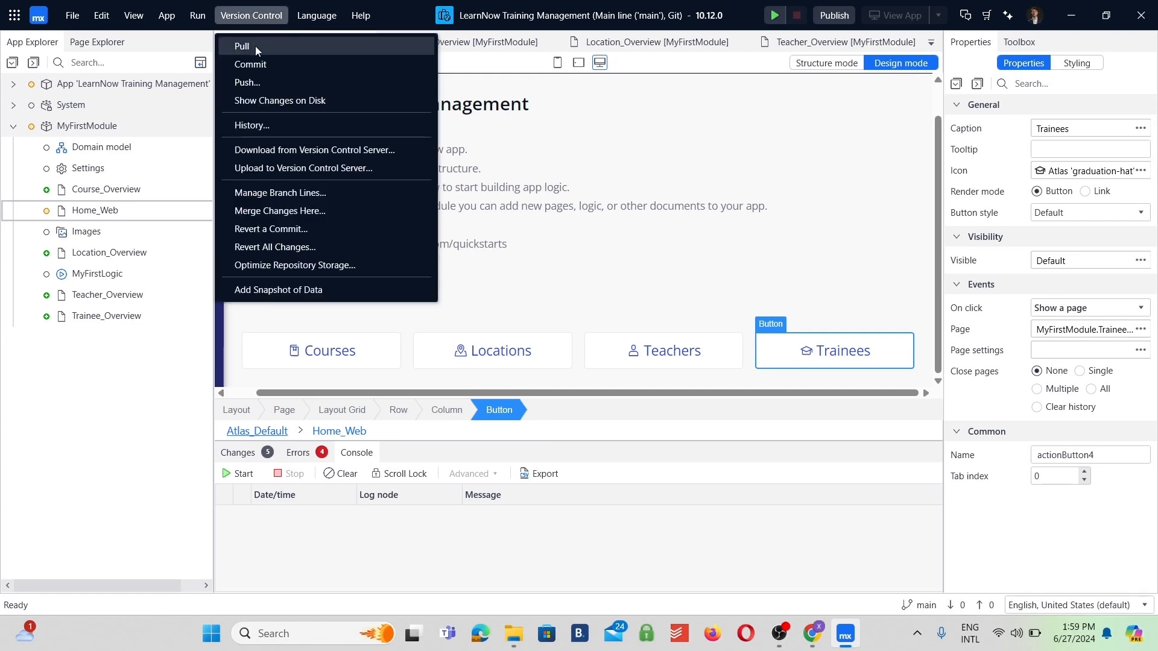
click(249, 65)
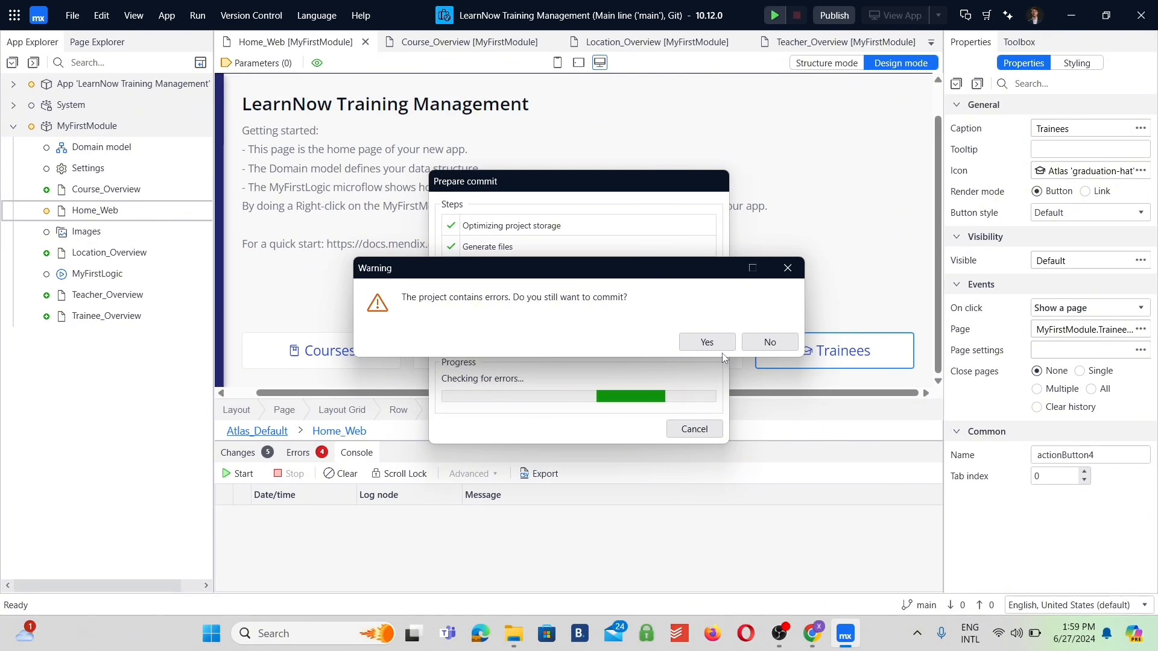
click(707, 342)
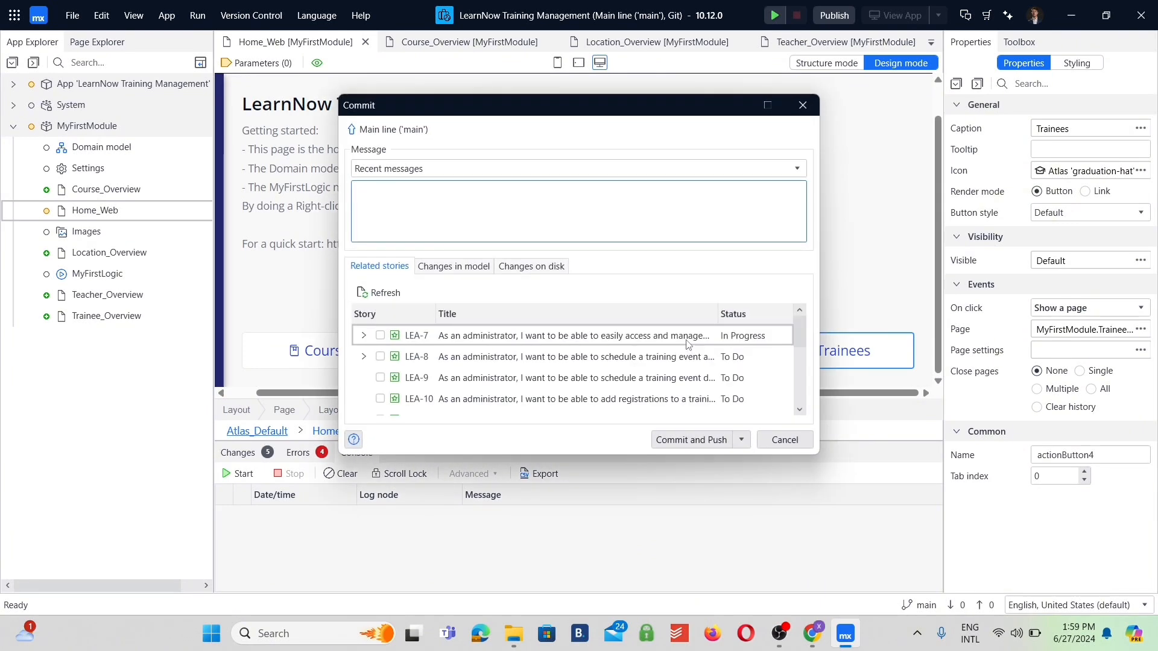
click(364, 337)
click(380, 336)
click(395, 356)
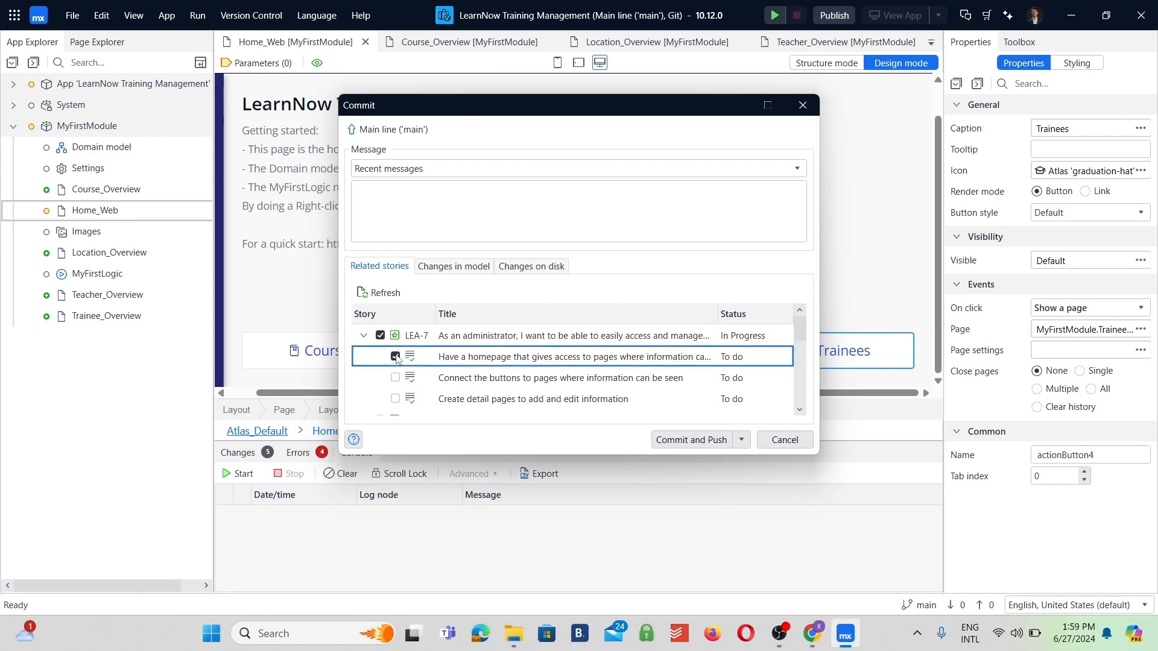
click(400, 377)
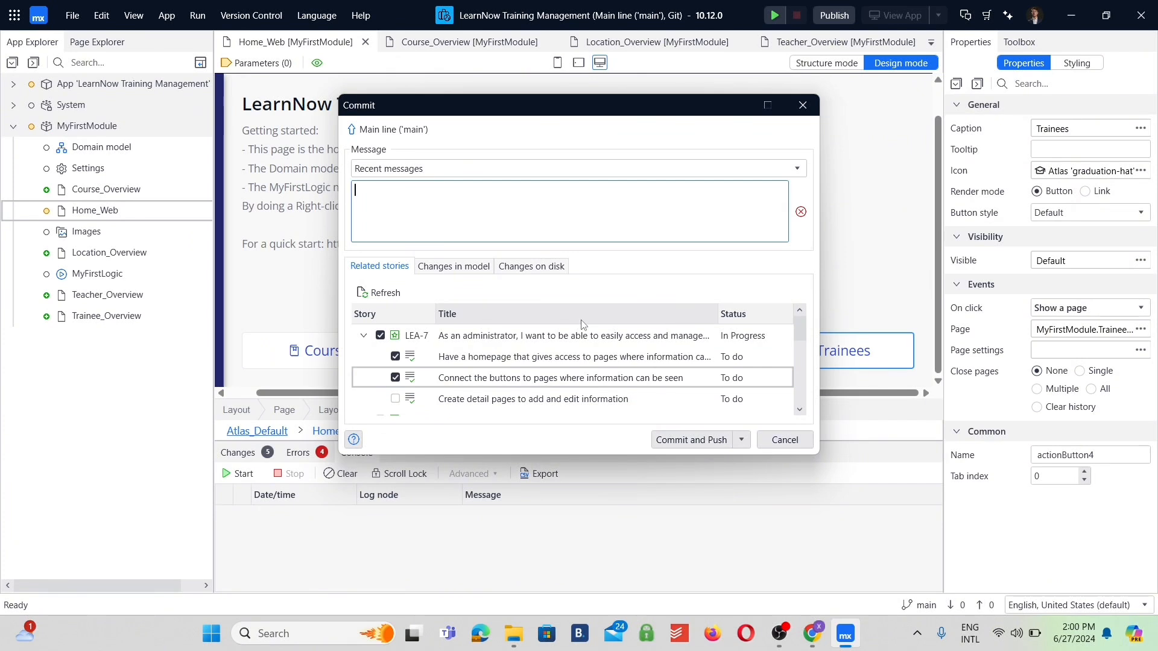
Commit and push the changes with the message "Created buttons, pages, and linked those buttons to the pages".
text(Created buttons, pages, and linked tho)
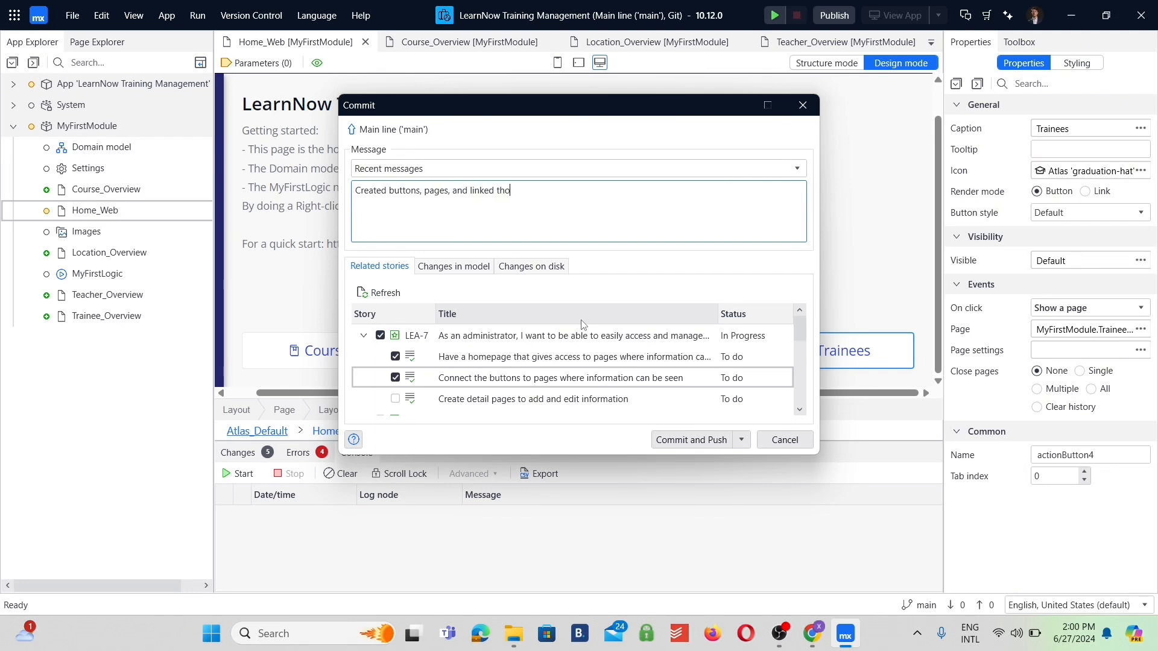
text(the pages)
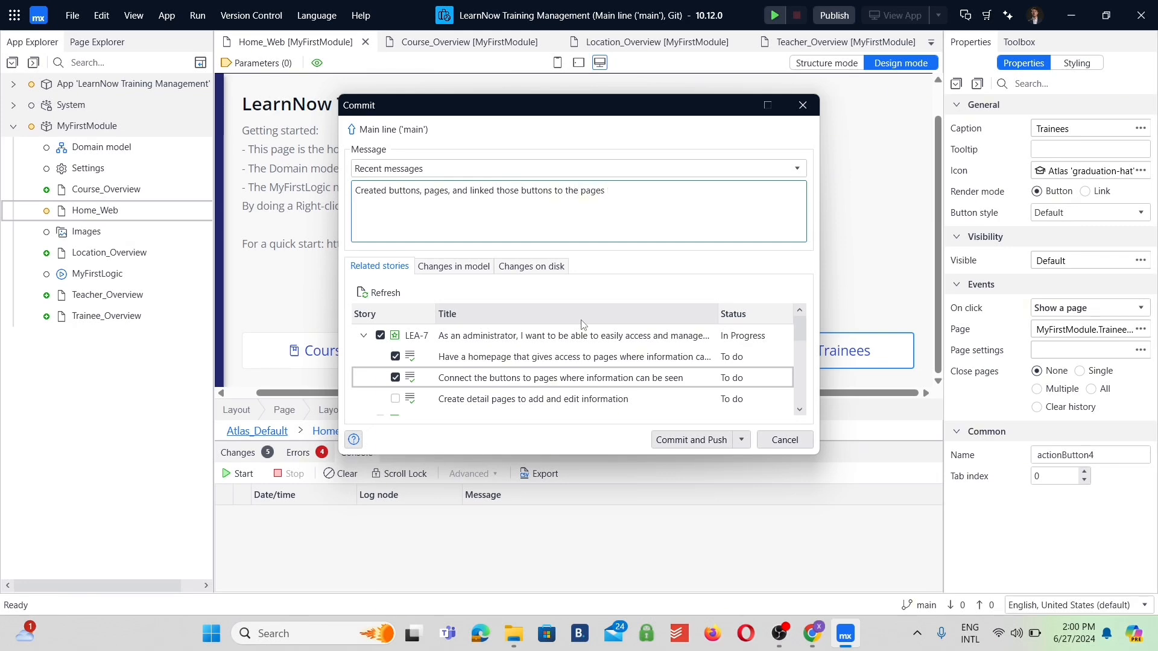
click(689, 439)
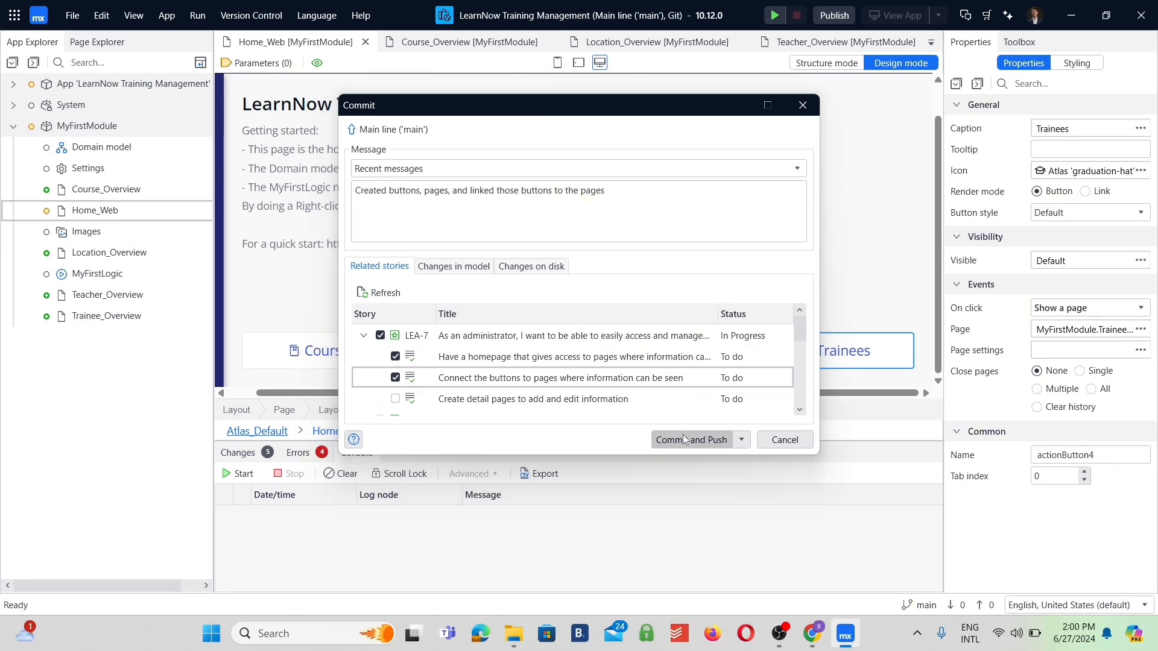